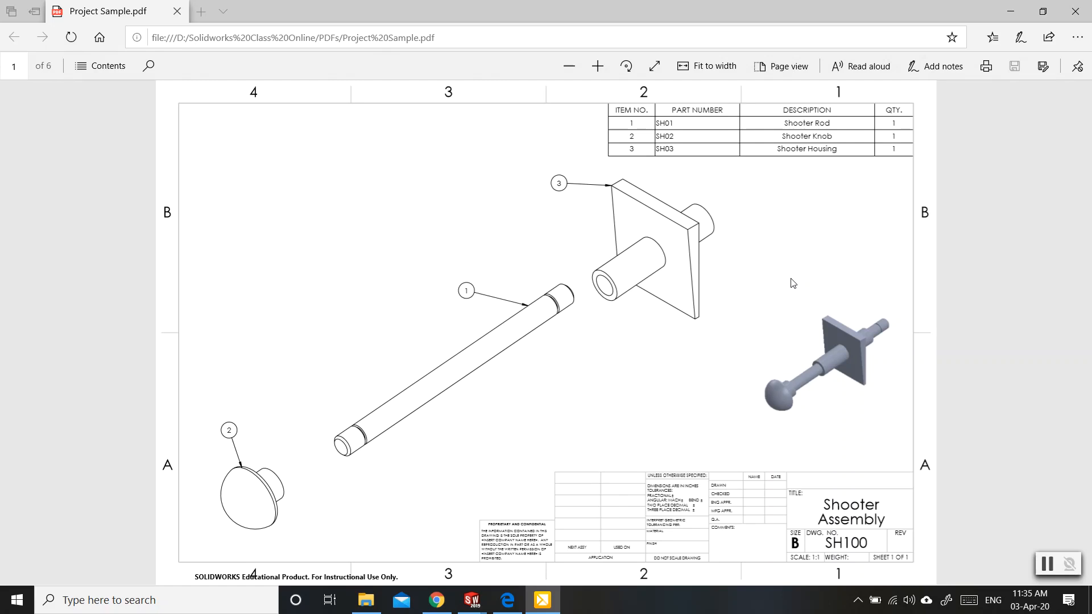
- Look through the drawing sheets of Project Sample.pdf, from the Shooter Assembly to the Playfield Board
scroll(793, 282, "down", 5)
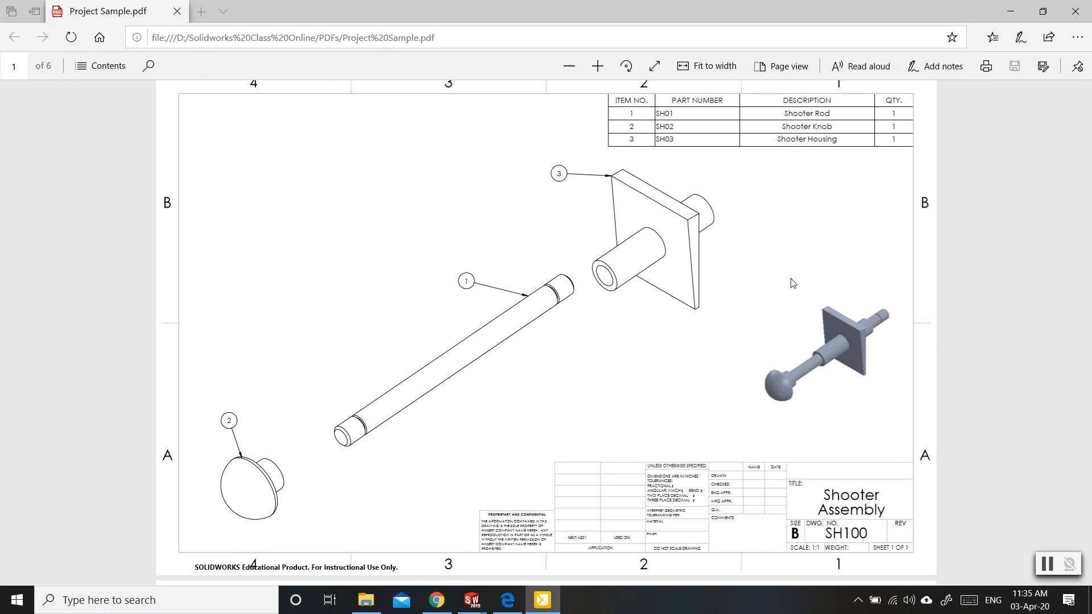
scroll(793, 283, "down", 5)
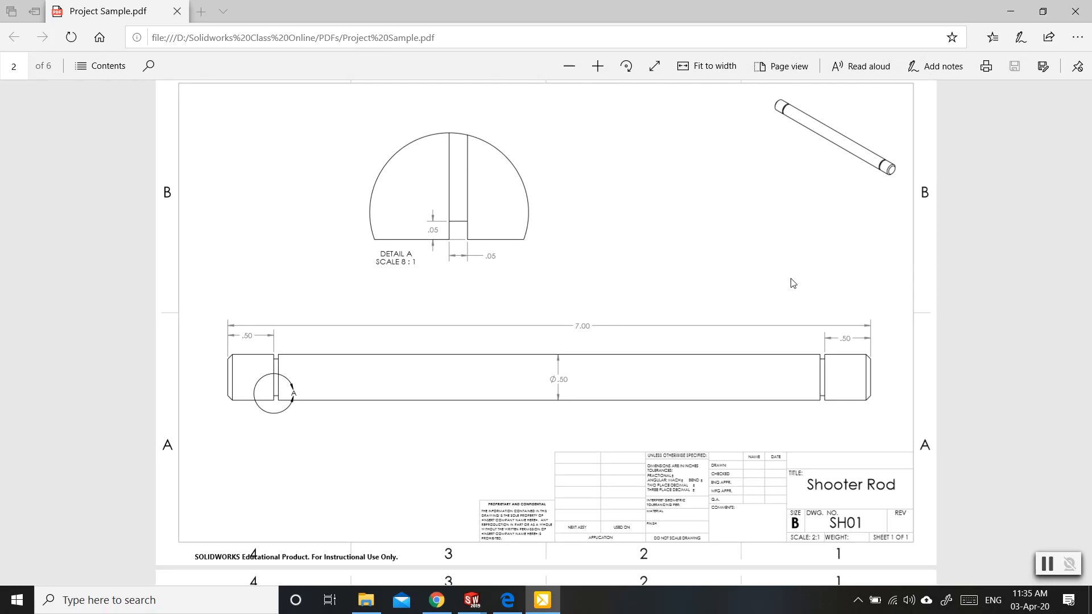
scroll(794, 282, "up", 9)
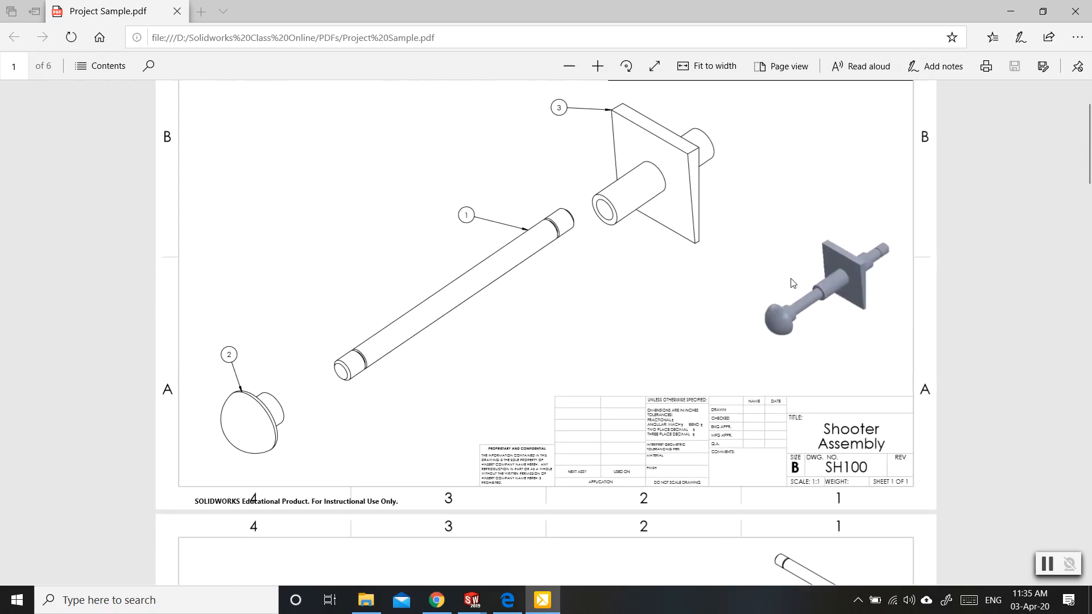
scroll(791, 283, "down", 9)
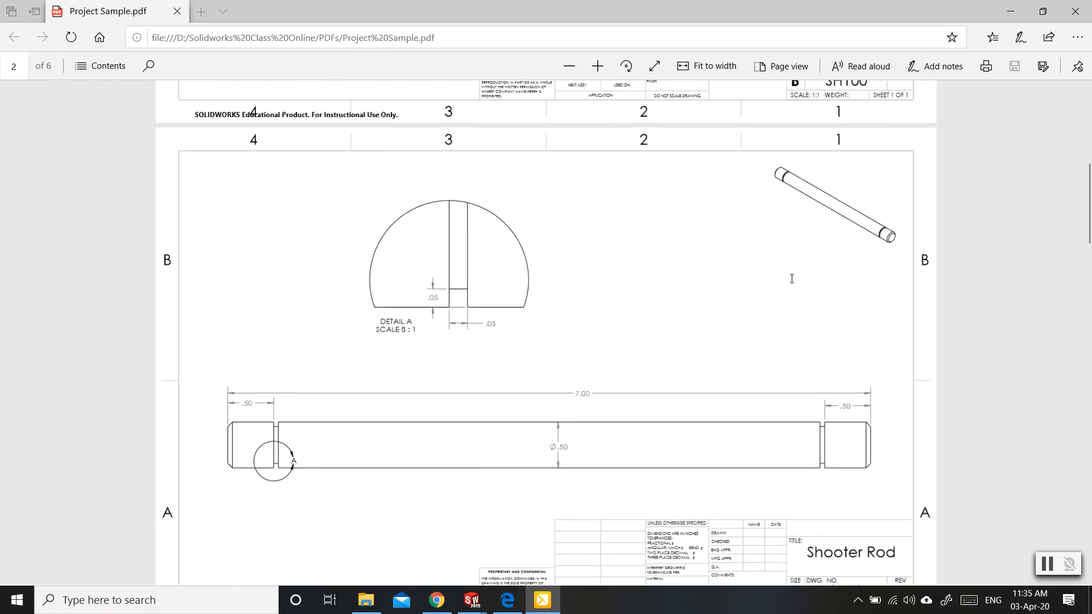
scroll(791, 279, "down", 9)
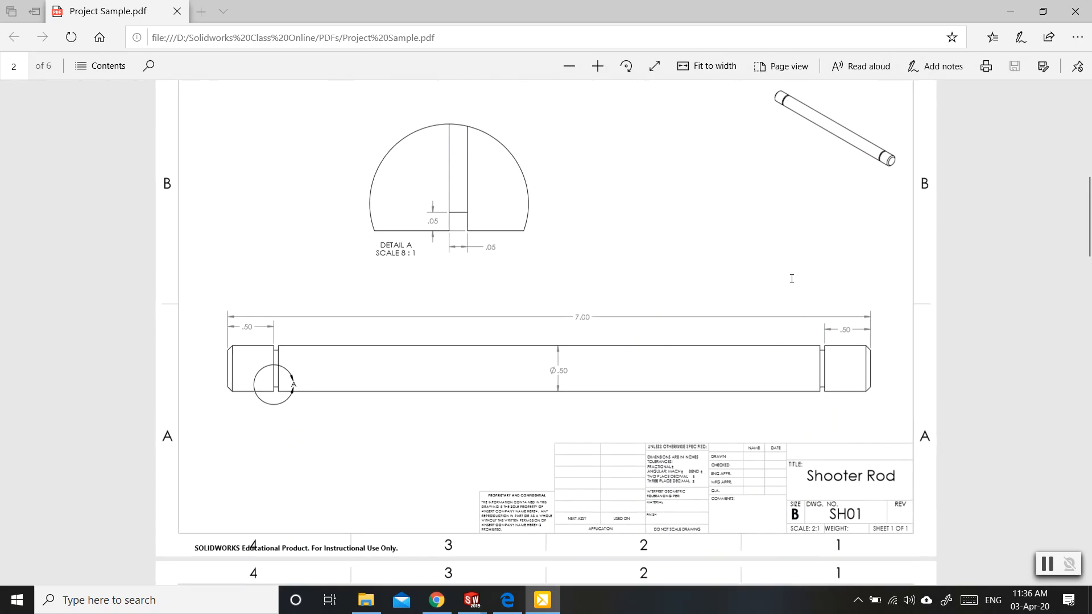
scroll(793, 283, "down", 8)
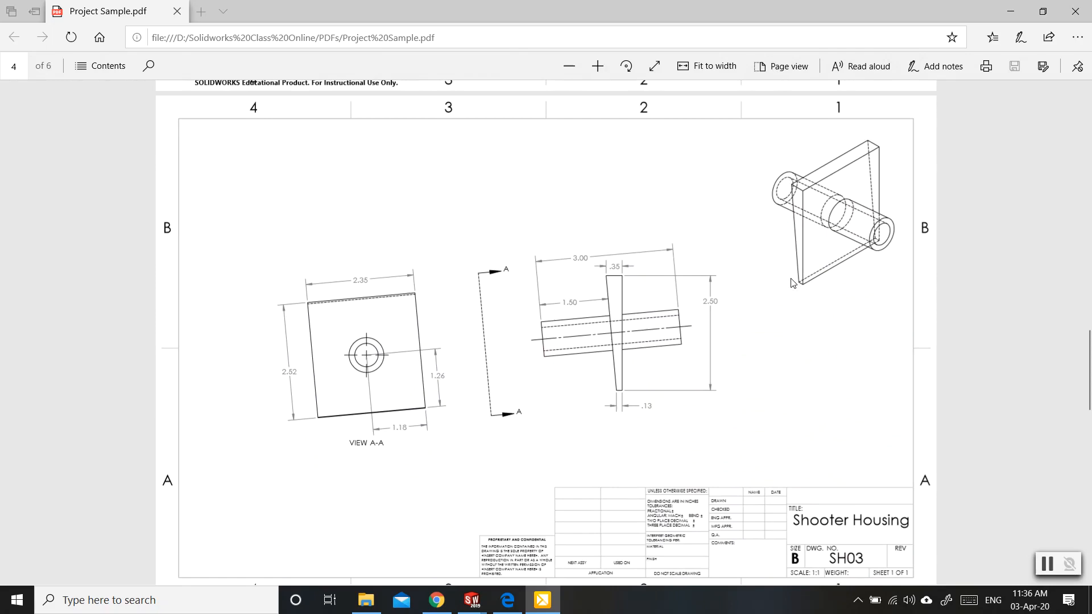
scroll(791, 283, "down", 7)
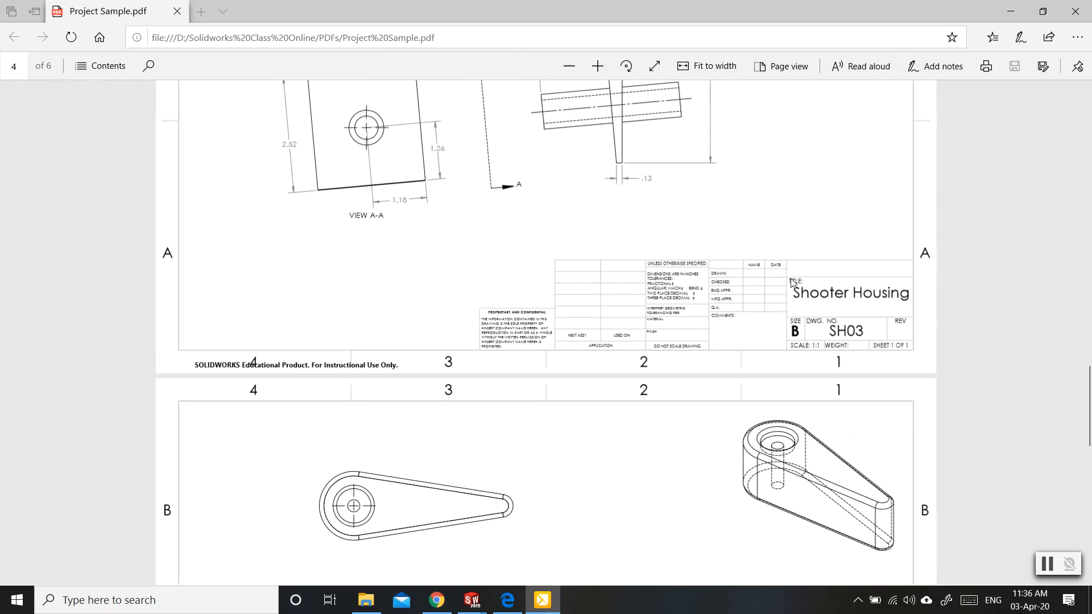
scroll(793, 283, "down", 3)
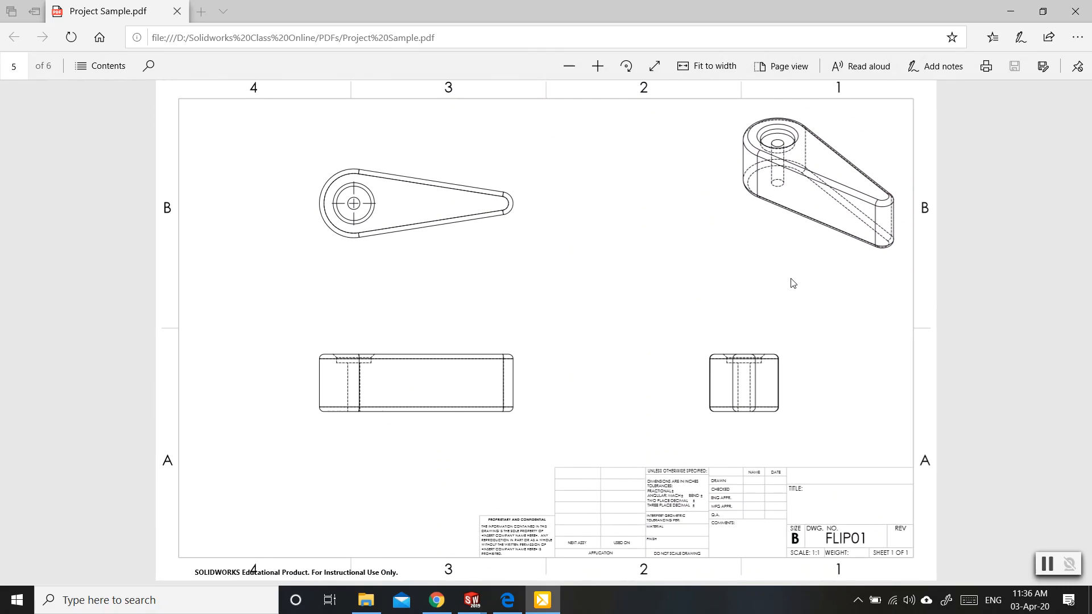
scroll(793, 283, "down", 1)
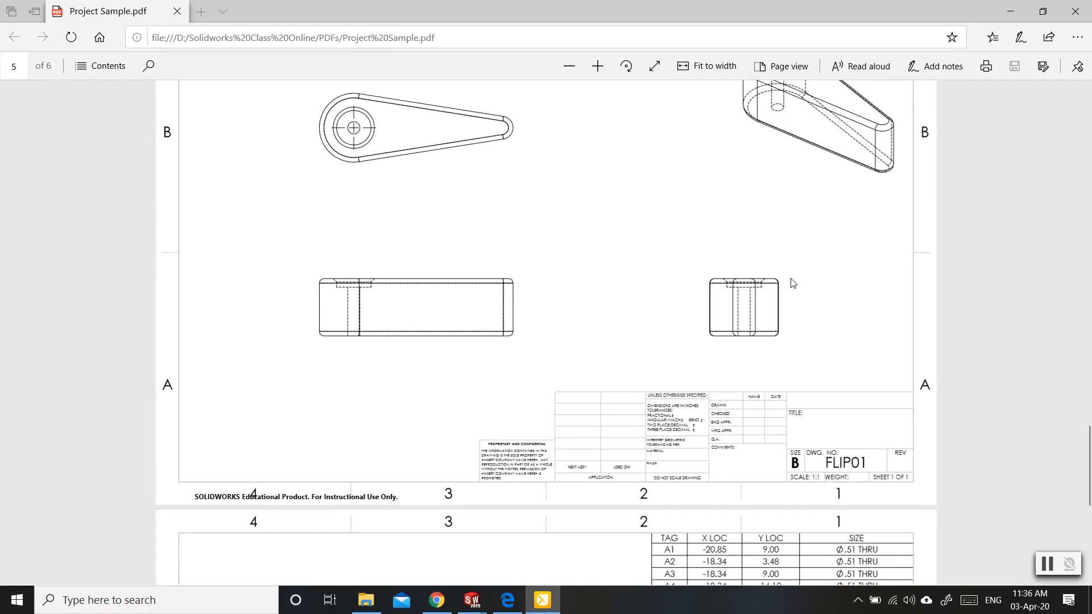
scroll(794, 283, "down", 6)
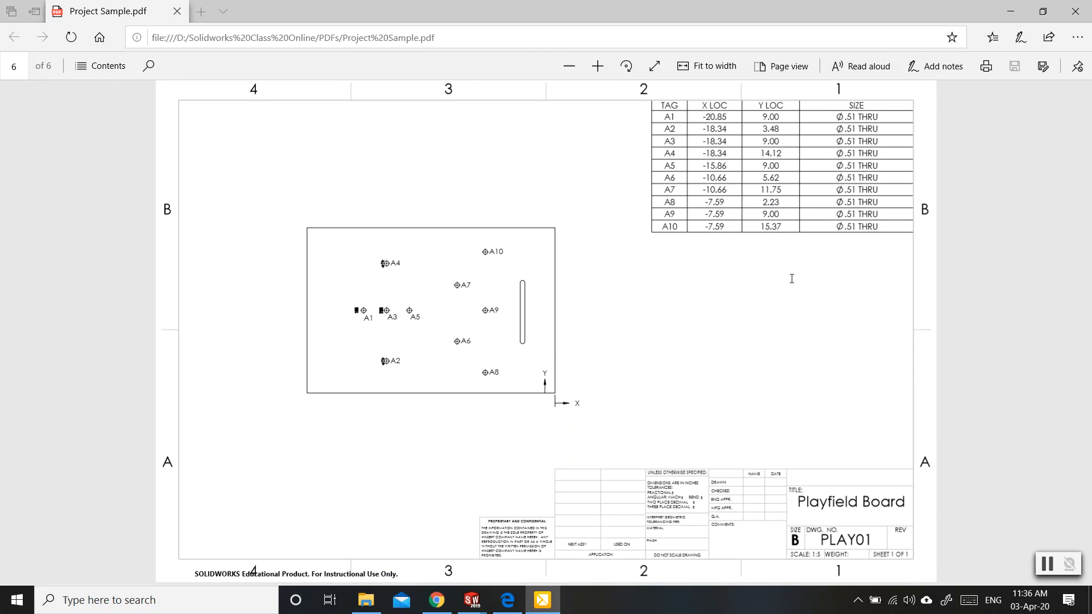
scroll(792, 279, "up", 20)
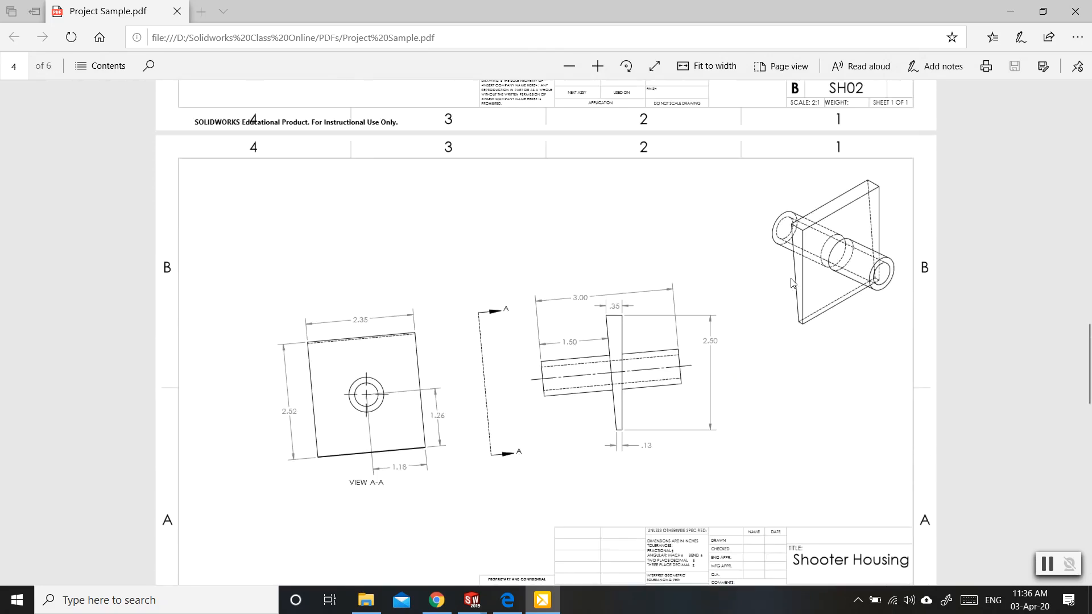
- Review the Solidworks Class Online folder and the Project Sample file in its PDFs subfolder in File Explorer, then minimize the window
left_click(366, 600)
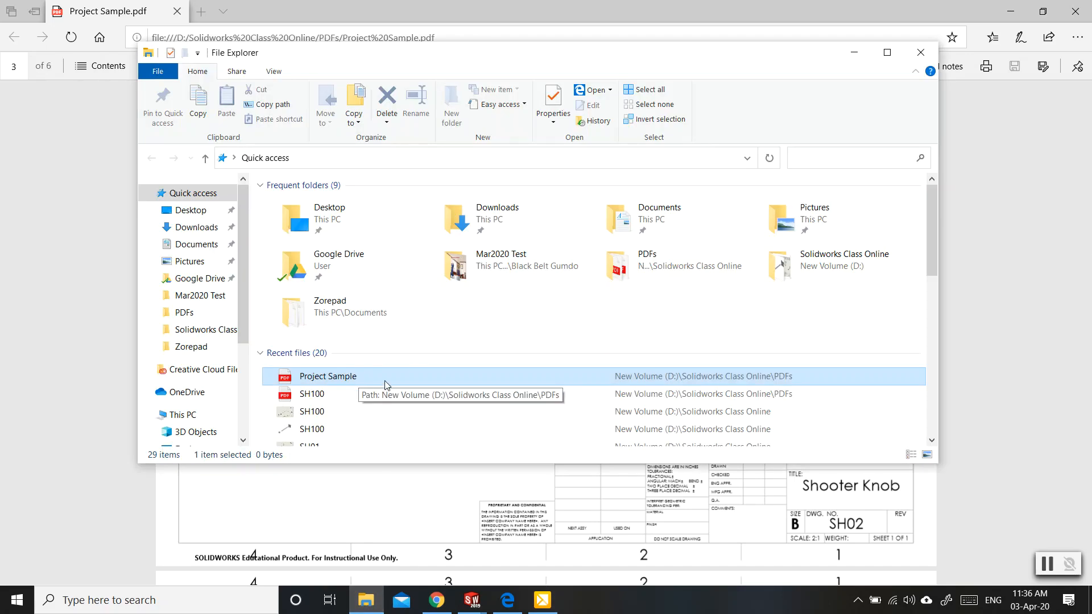
double_click(640, 267)
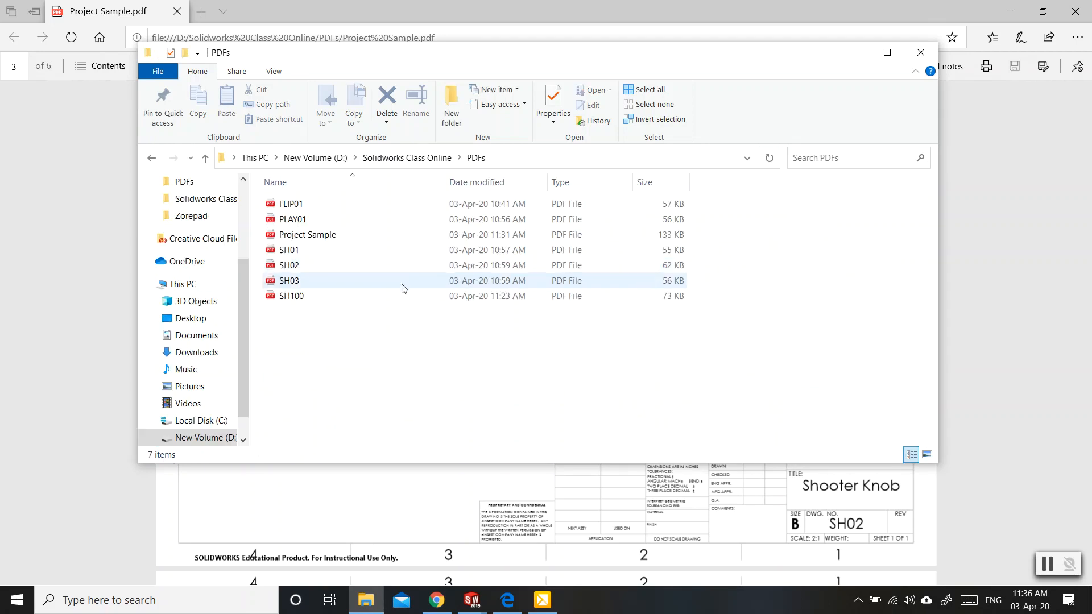
left_click(408, 158)
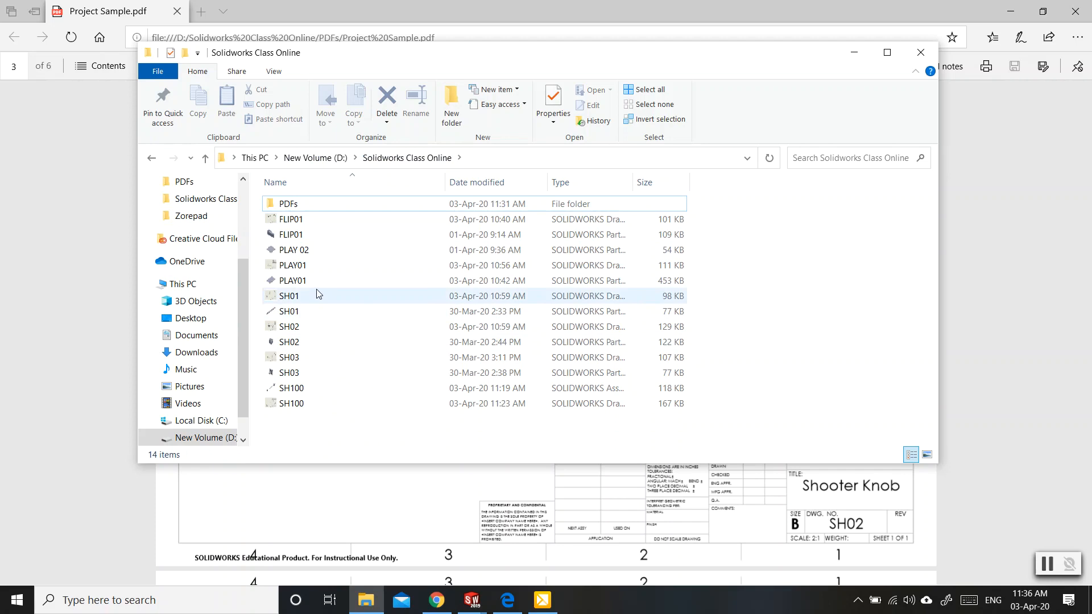
left_click(311, 207)
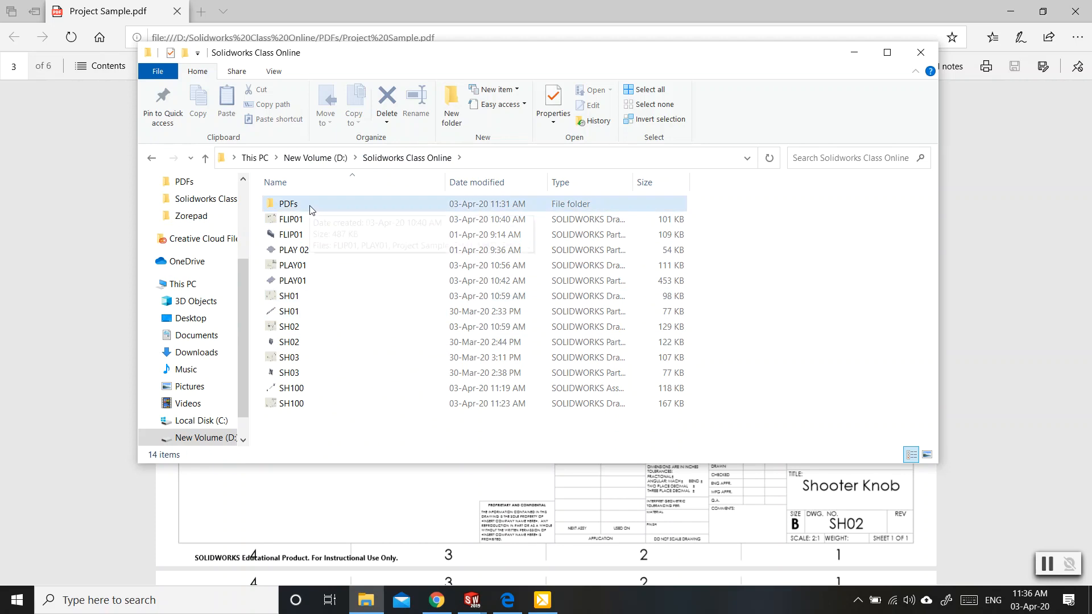
double_click(310, 208)
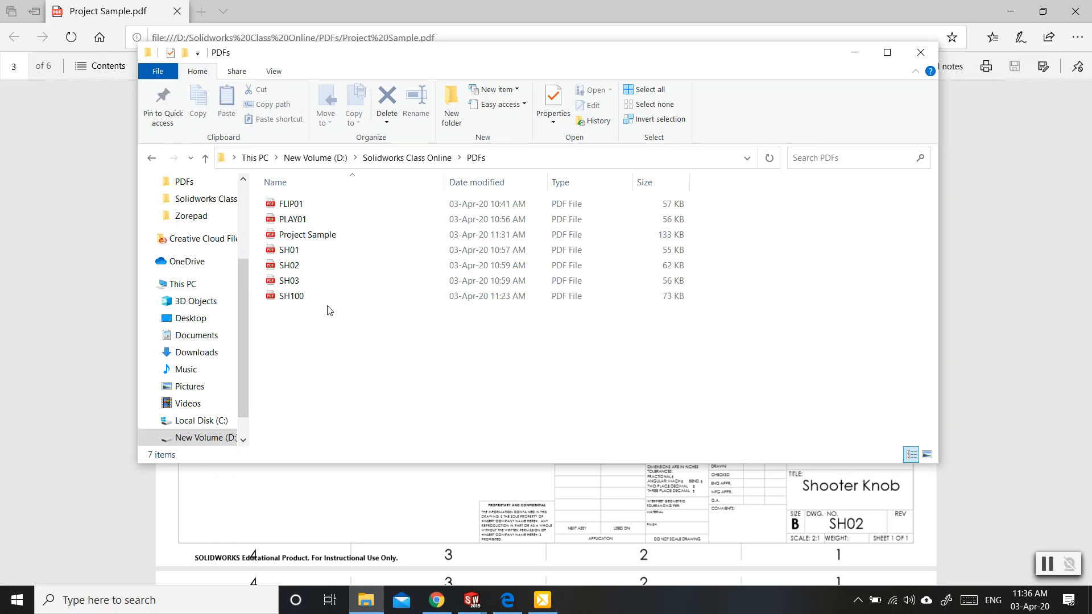
left_click(354, 235)
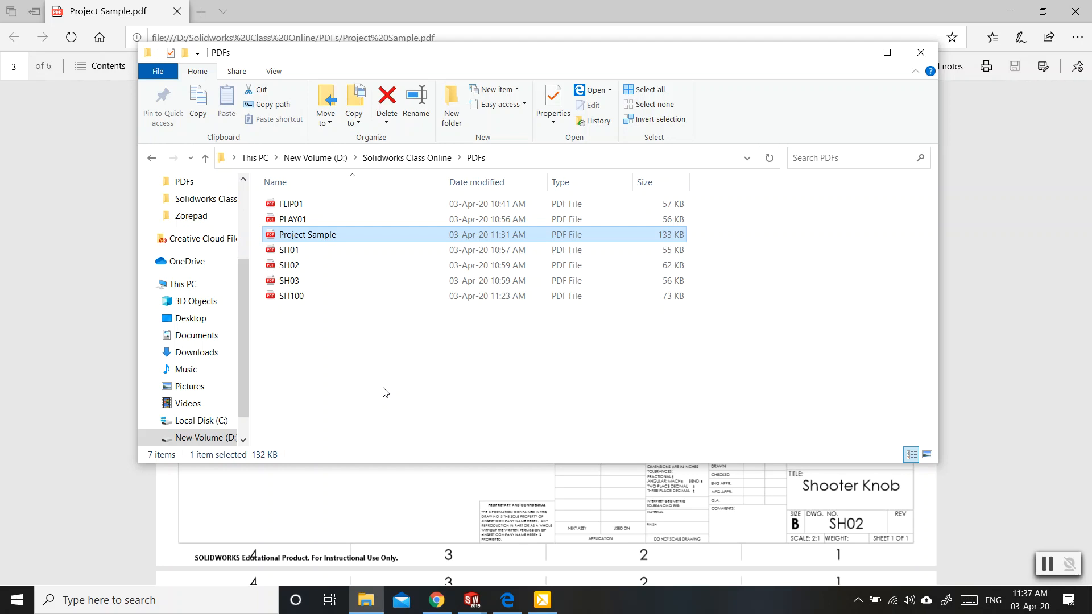
left_click(854, 55)
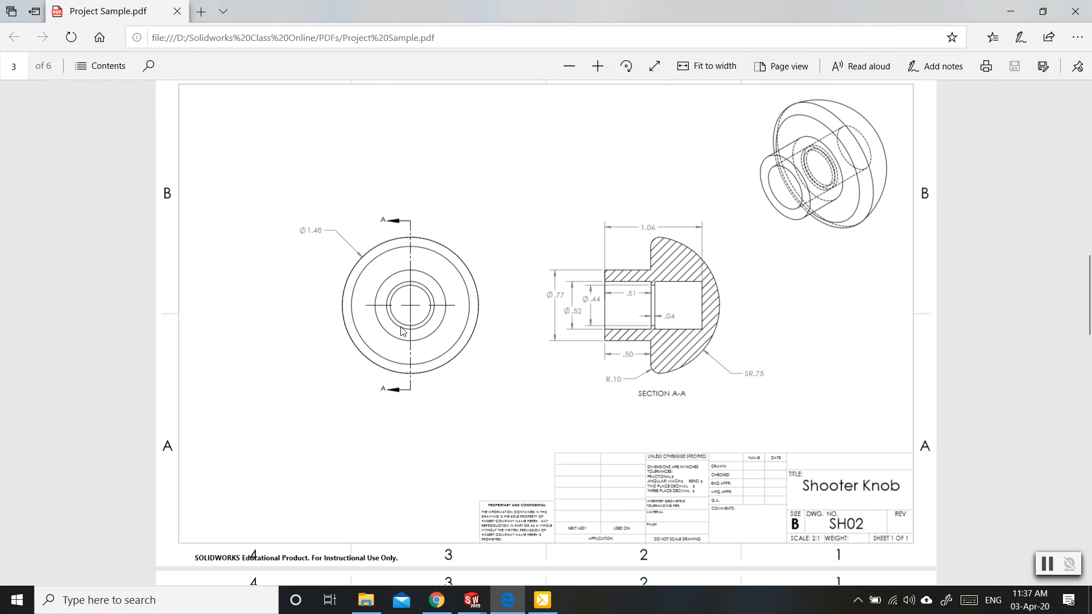
- Switch to SOLIDWORKS and bring up the SH100 Shooter Assembly drawing
left_click(476, 604)
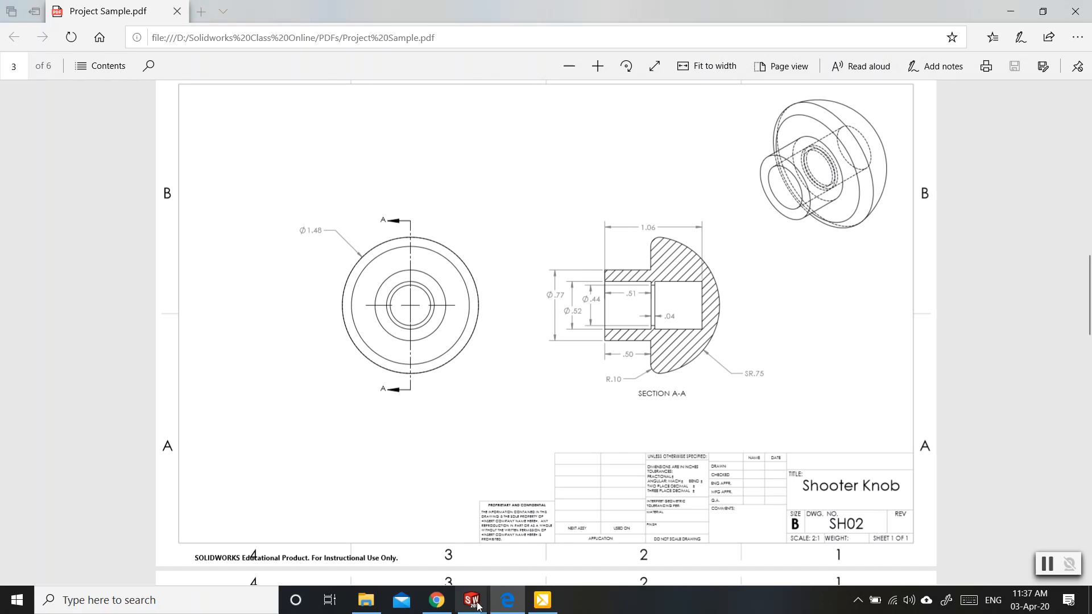
mouse_move(698, 527)
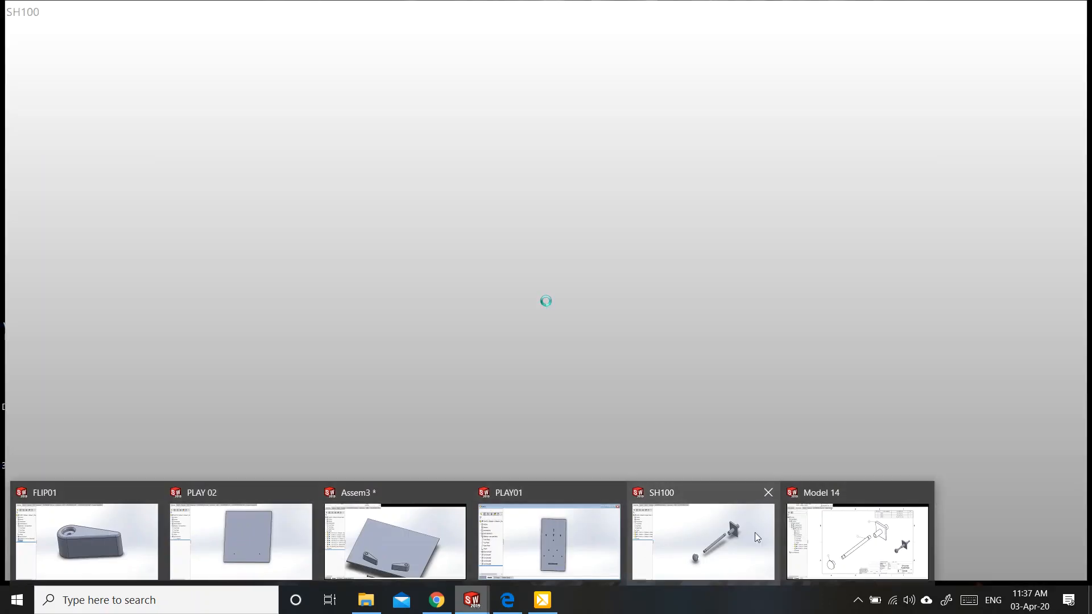
left_click(824, 532)
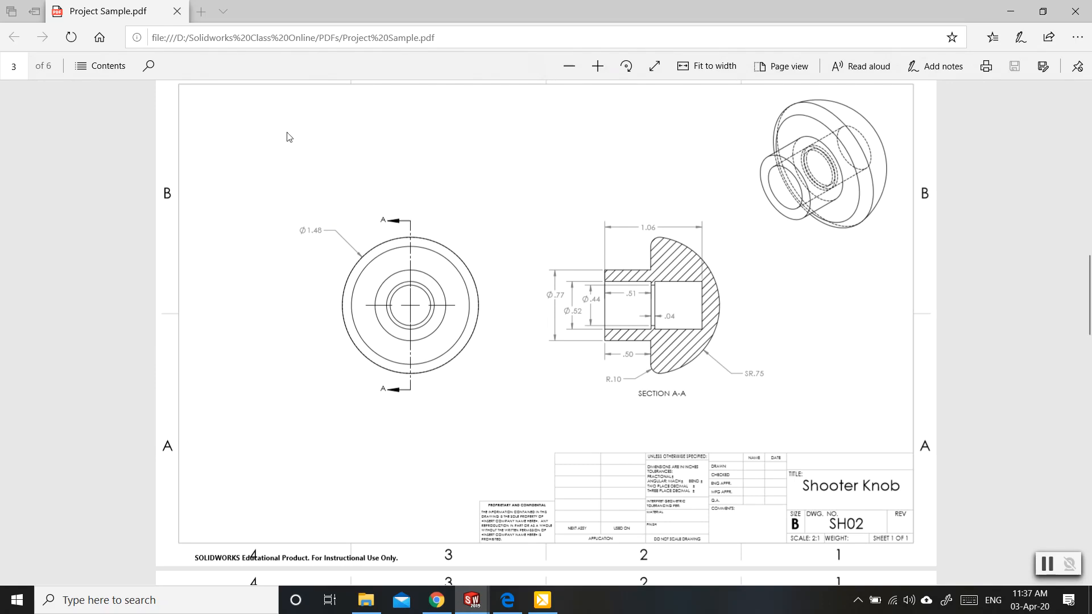
mouse_move(472, 600)
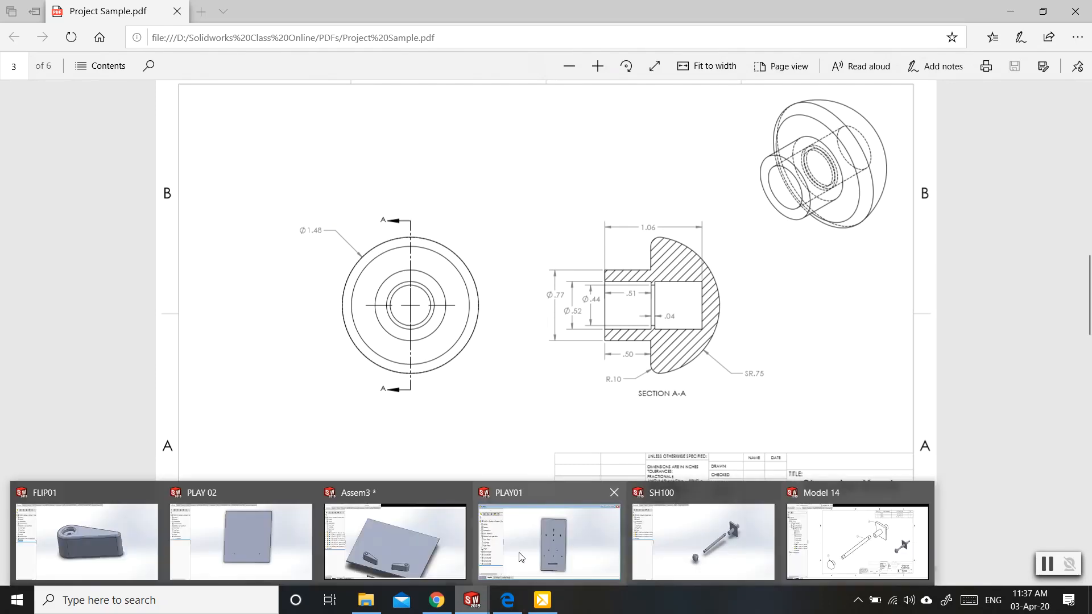
left_click(643, 555)
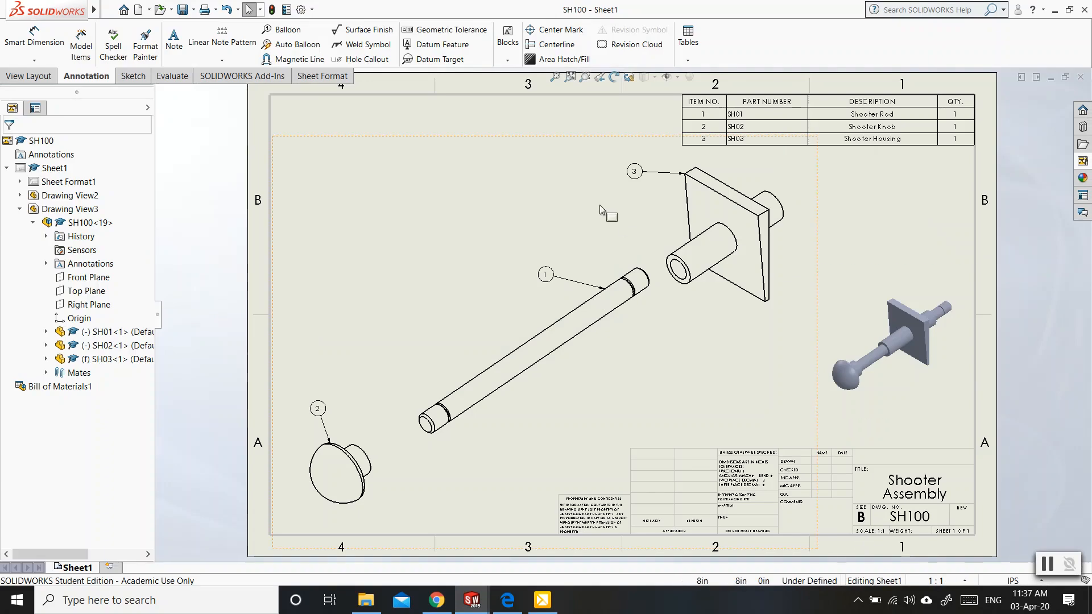
- Set up saving a copy of the SH100 drawing in the PDFs folder as Adobe Portable Document Format (*.pdf), and cancel the save
left_click(193, 9)
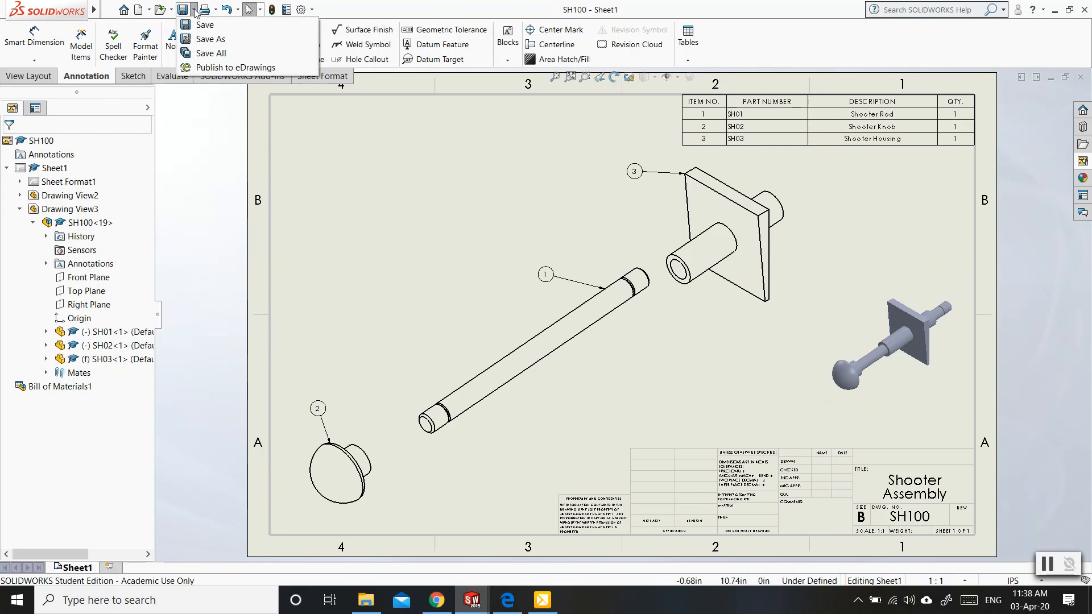
left_click(205, 39)
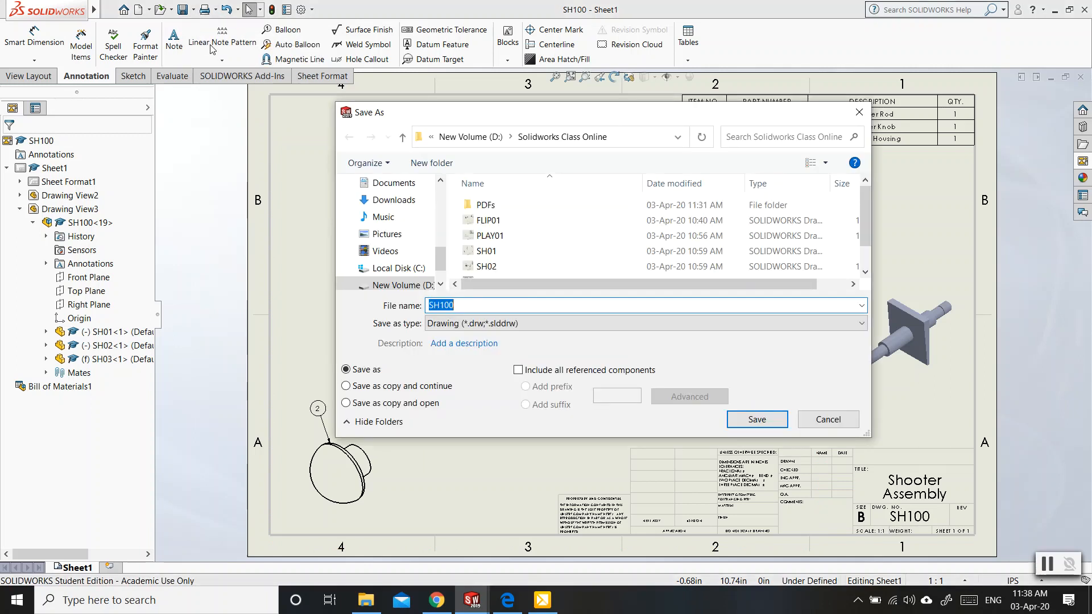
double_click(472, 205)
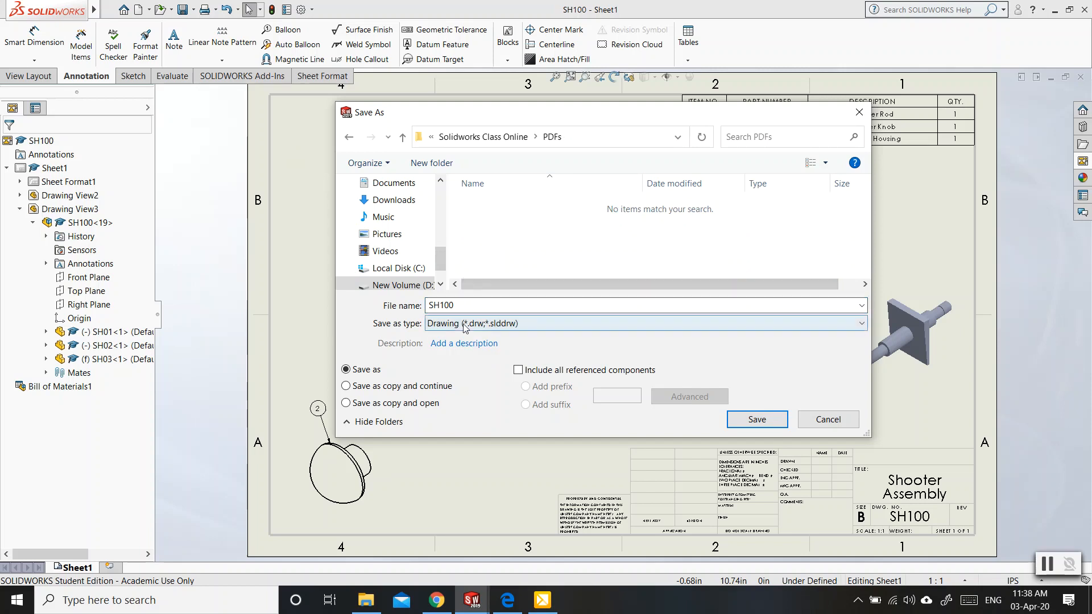
left_click(532, 325)
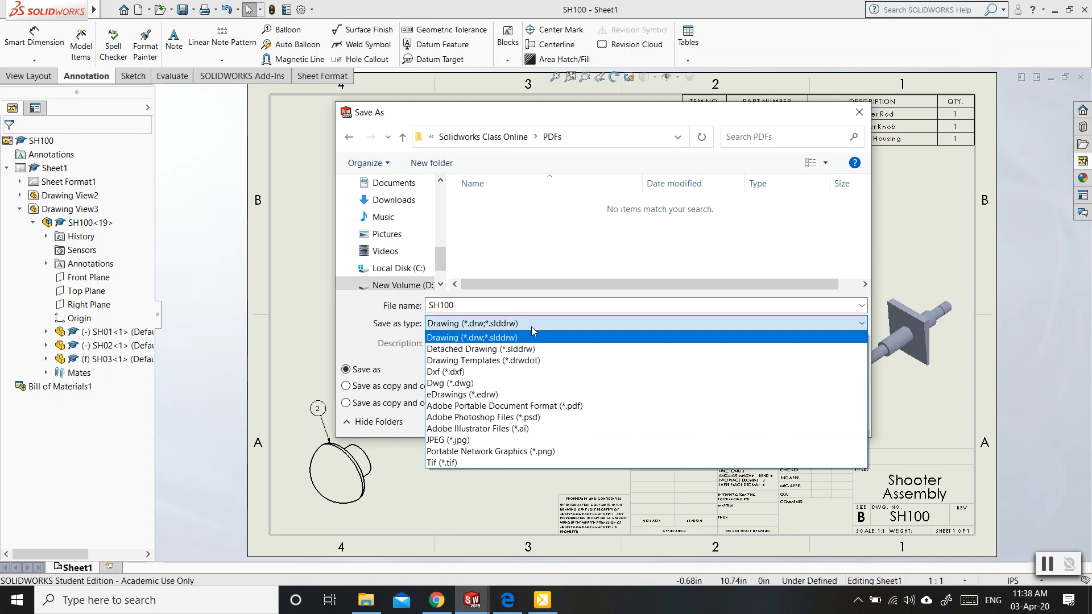
left_click(504, 408)
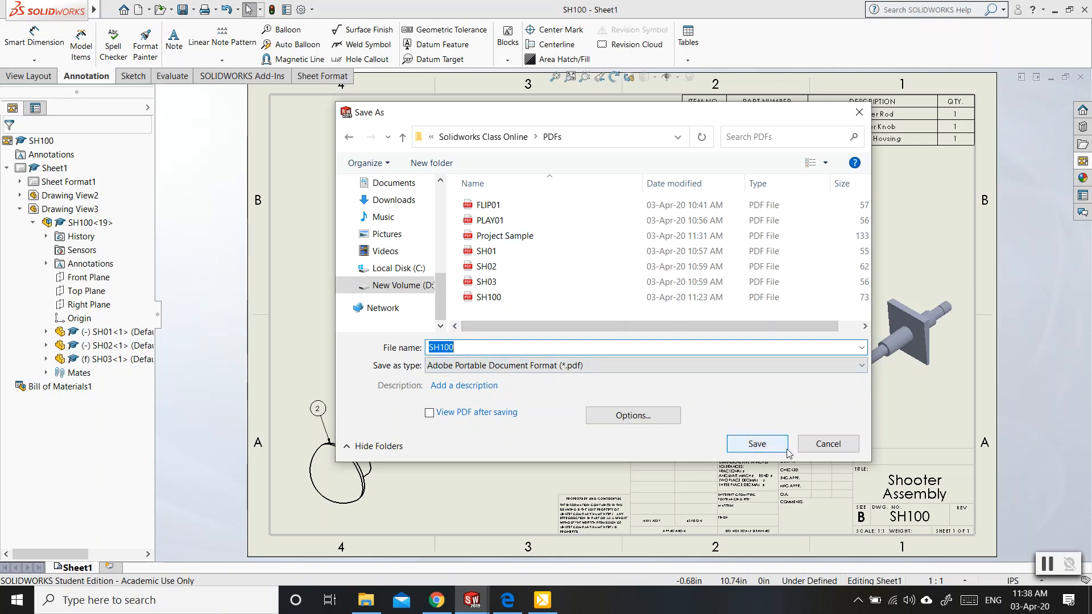
left_click(828, 444)
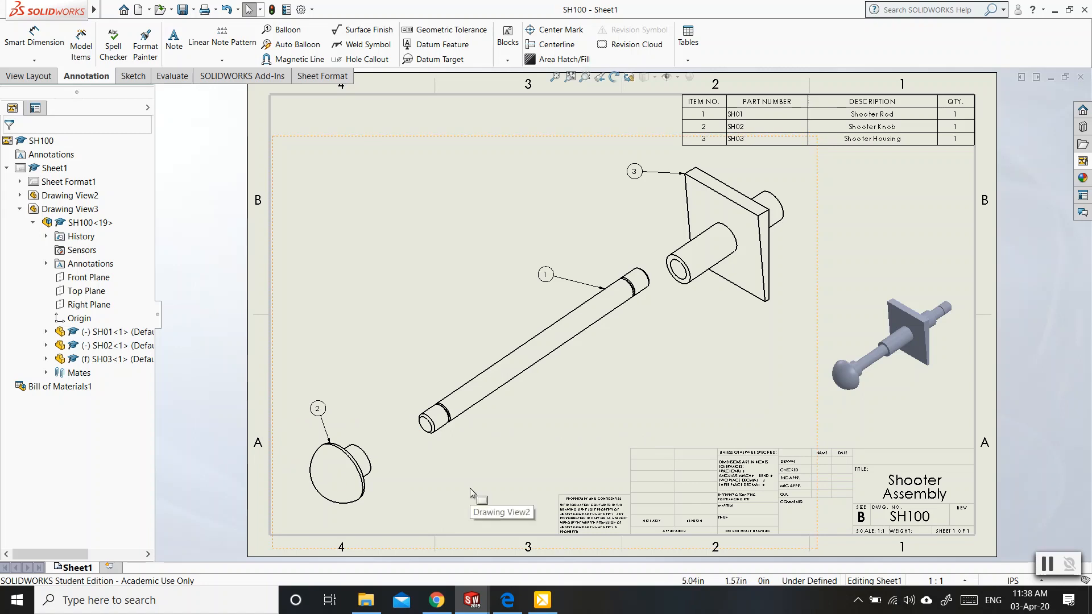
- Switch to Chrome, find the Adobe Creative Cloud Access announcement on the course page and open its sign-in link
left_click(437, 602)
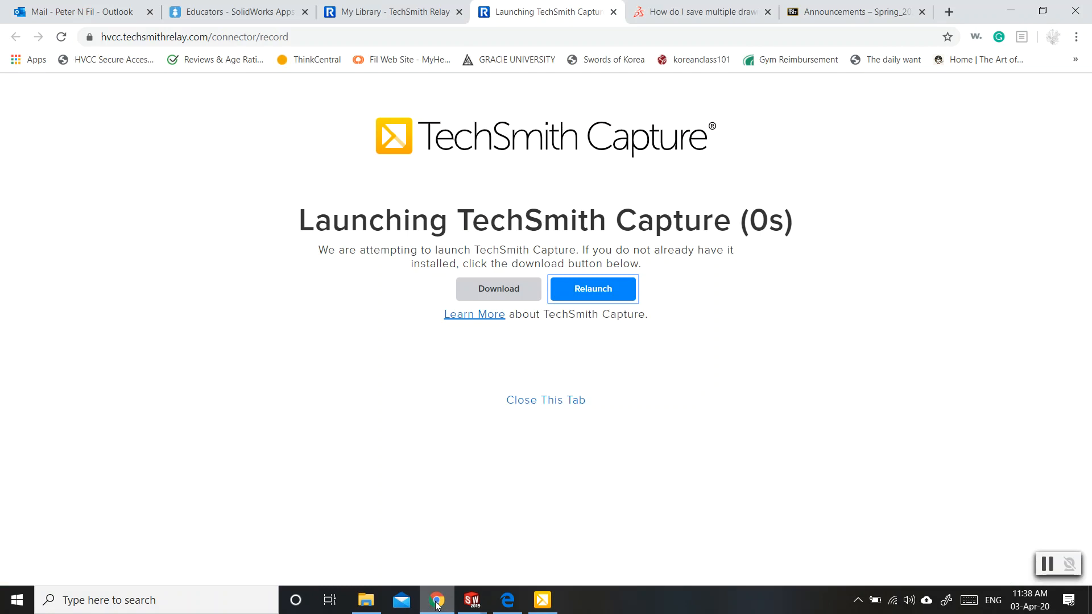
left_click(853, 13)
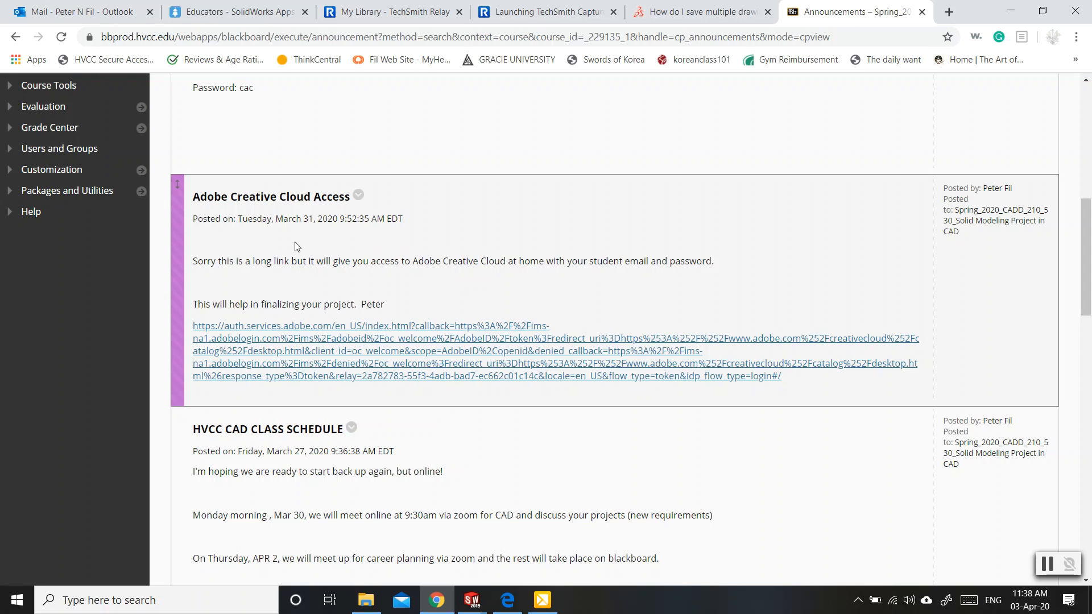
scroll(325, 281, "up", 9)
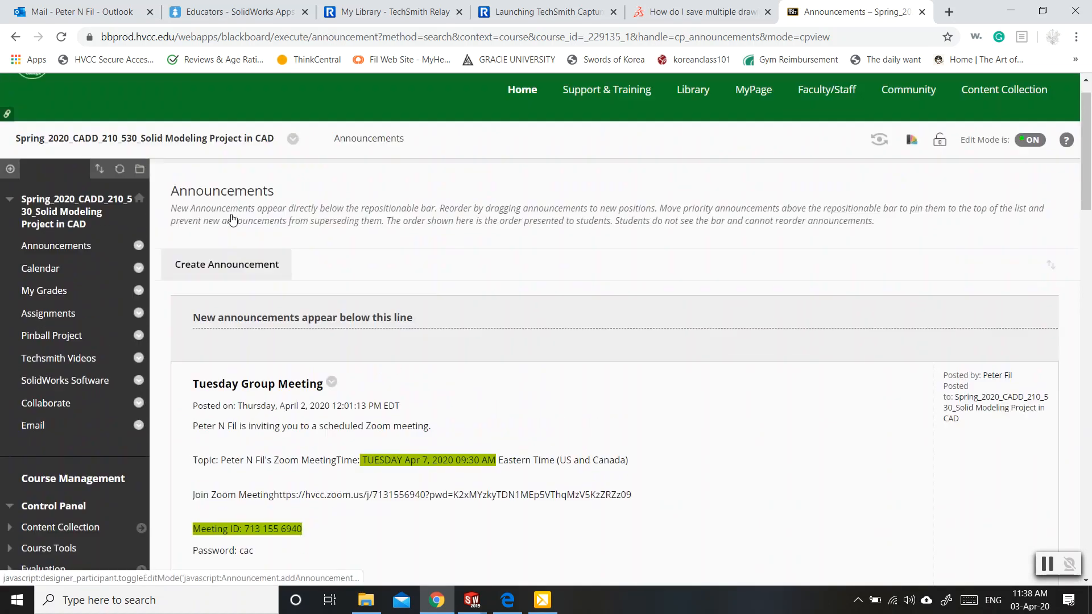
scroll(312, 284, "down", 9)
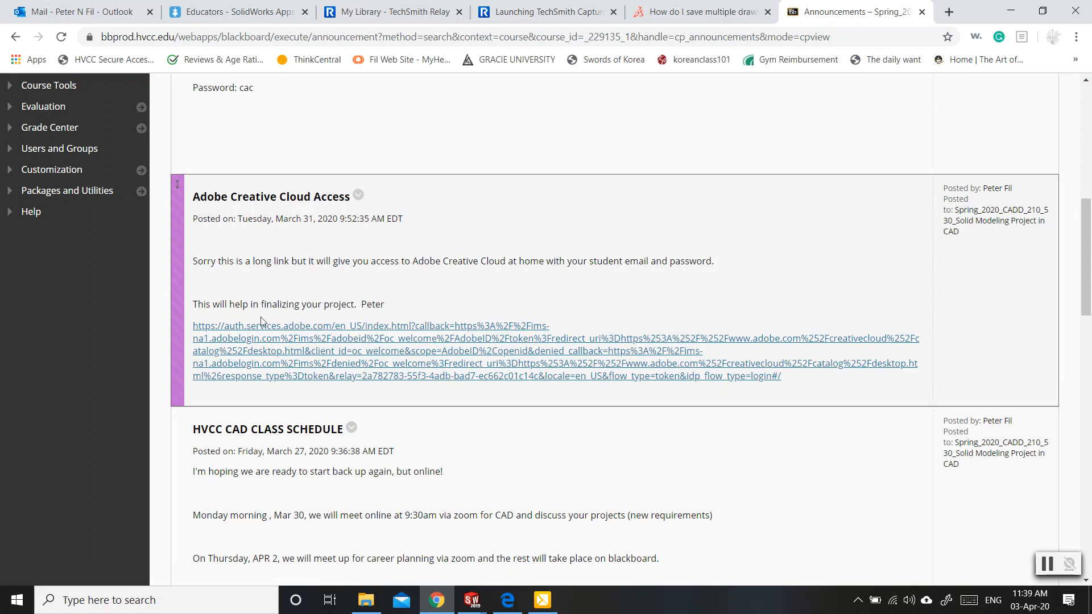
left_click(508, 347)
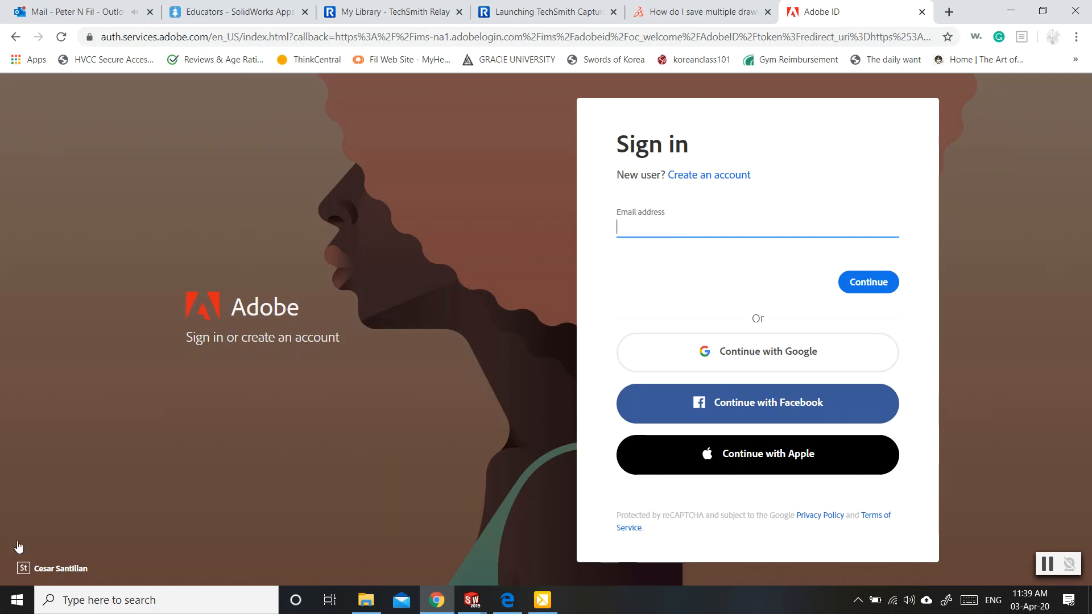
- Launch Adobe Acrobat DC from the installed Windows programs
left_click(16, 607)
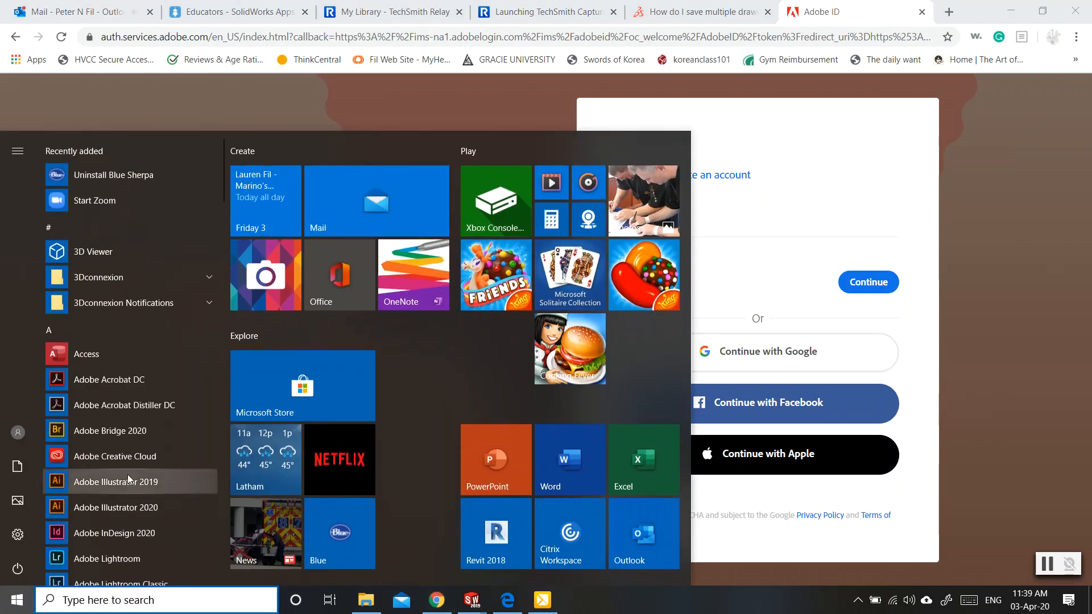
scroll(128, 432, "down", 1)
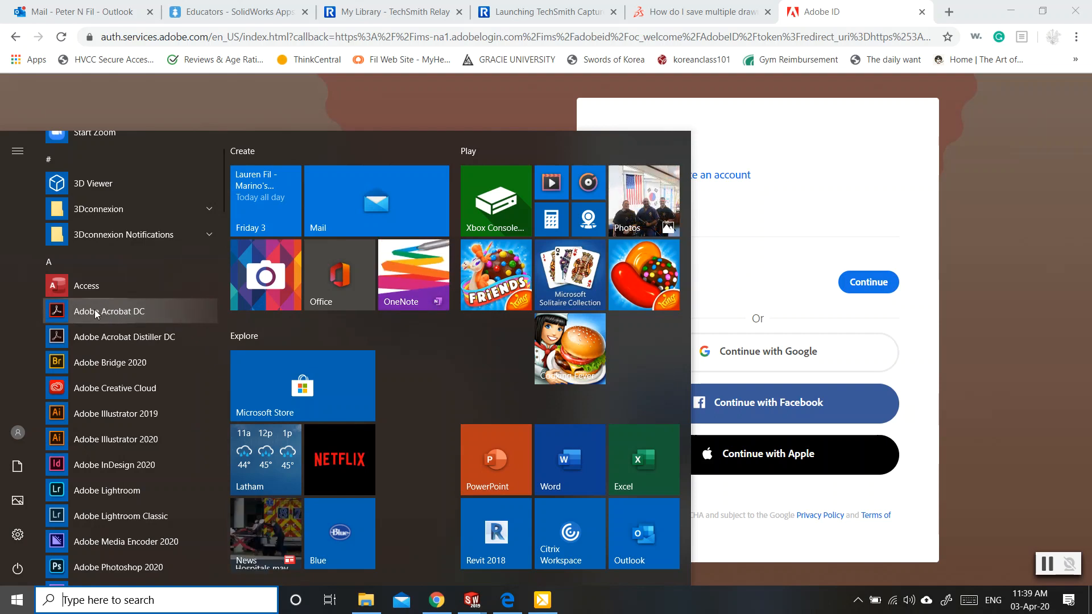
left_click(61, 311)
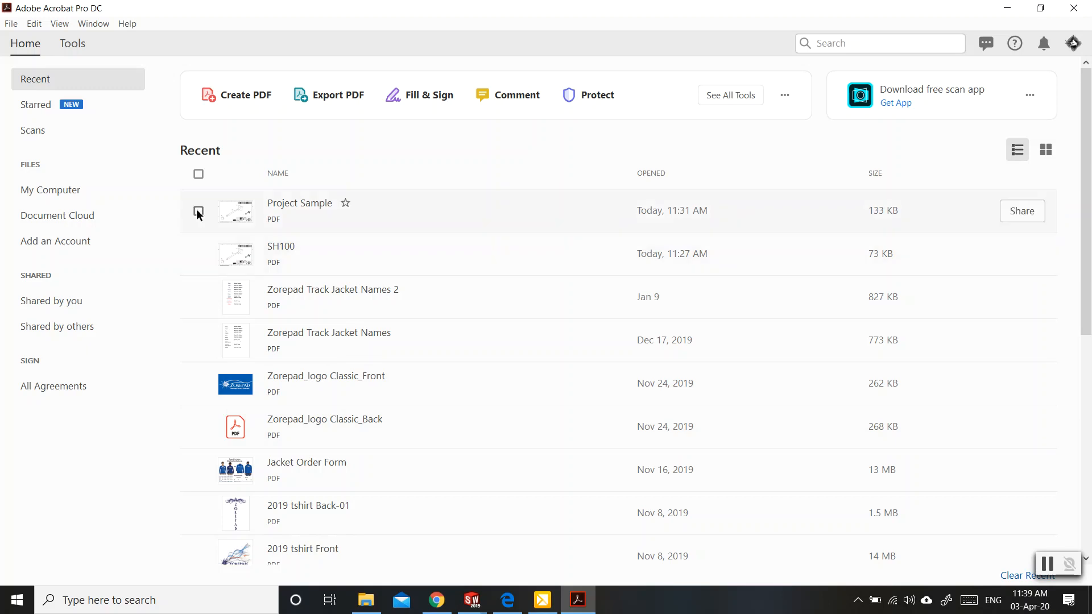
- Open the FLIP01 PDF from the PDFs subfolder of Solidworks Class Online on New Volume (D:)
left_click(62, 189)
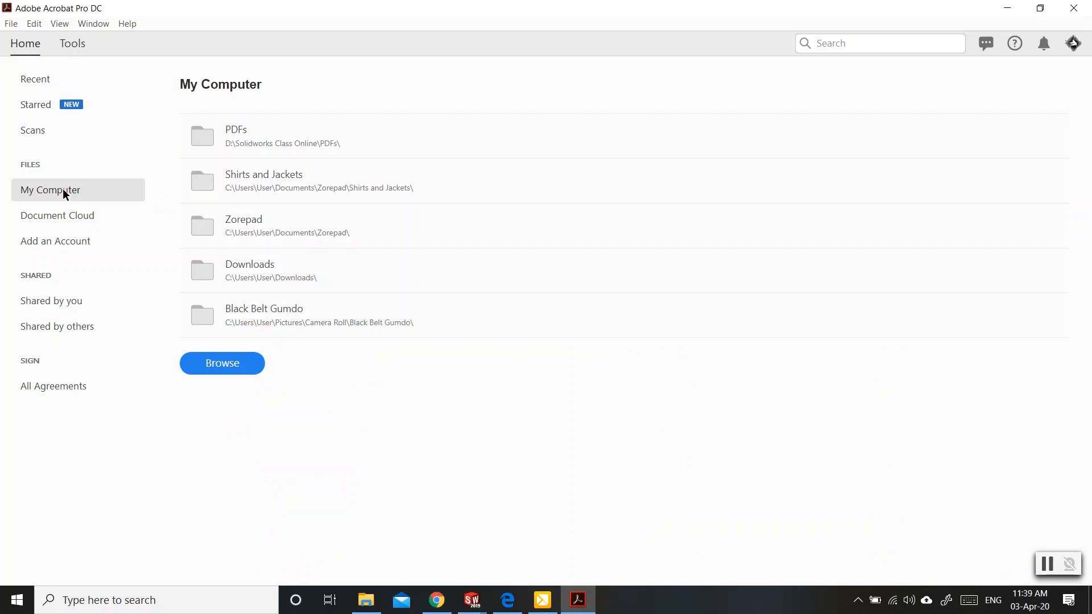
left_click(209, 365)
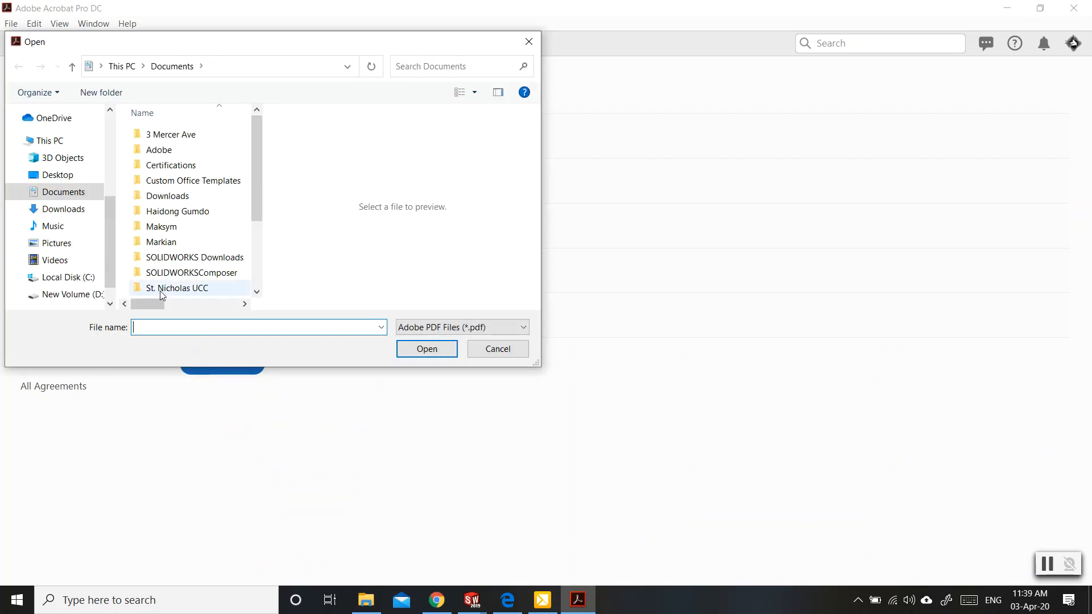
left_click(66, 294)
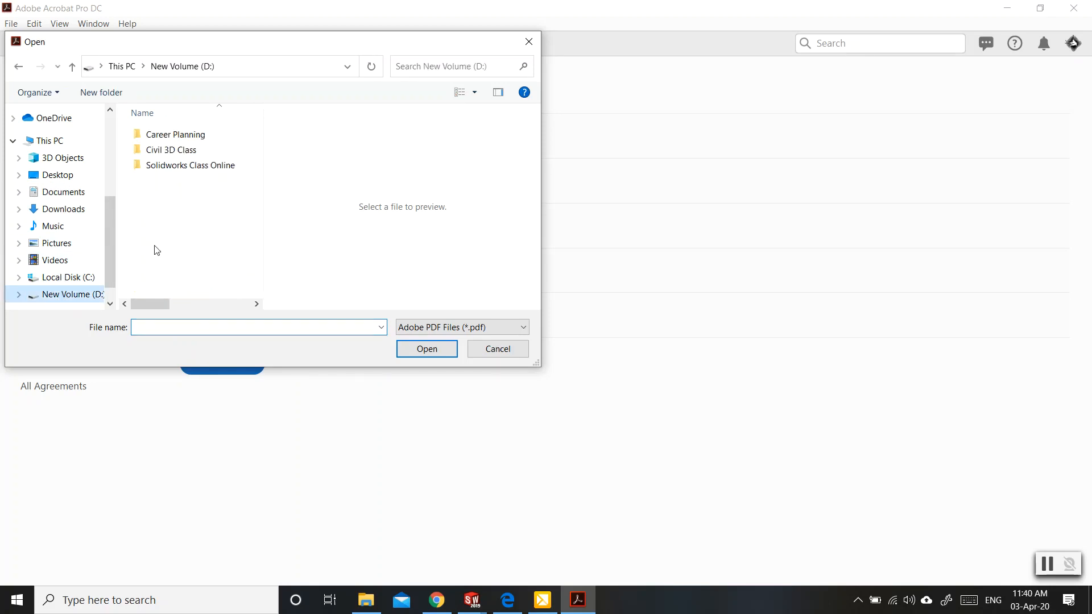
double_click(174, 167)
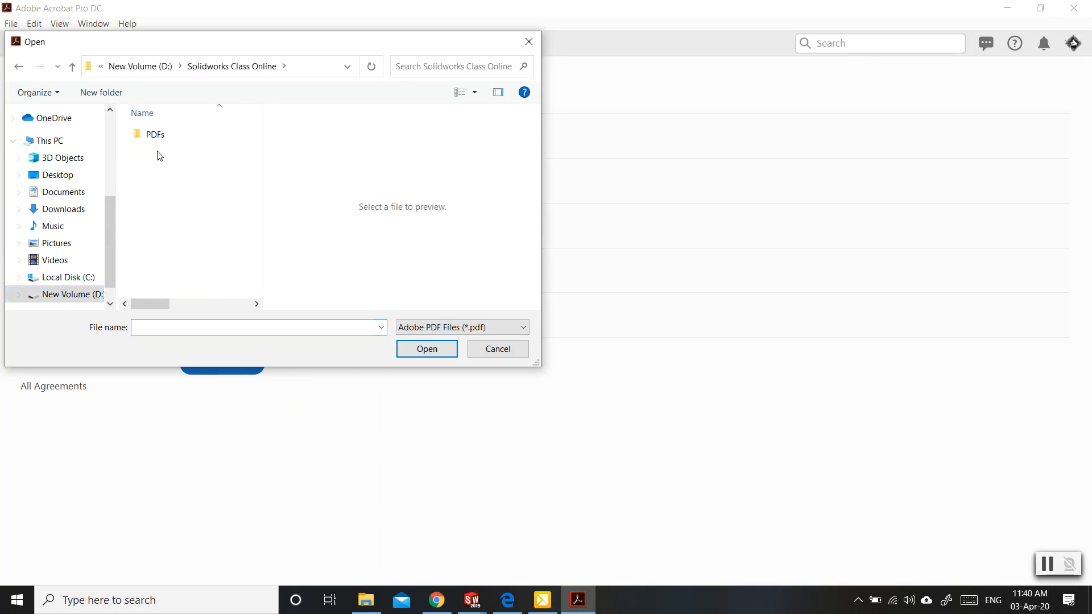
double_click(152, 134)
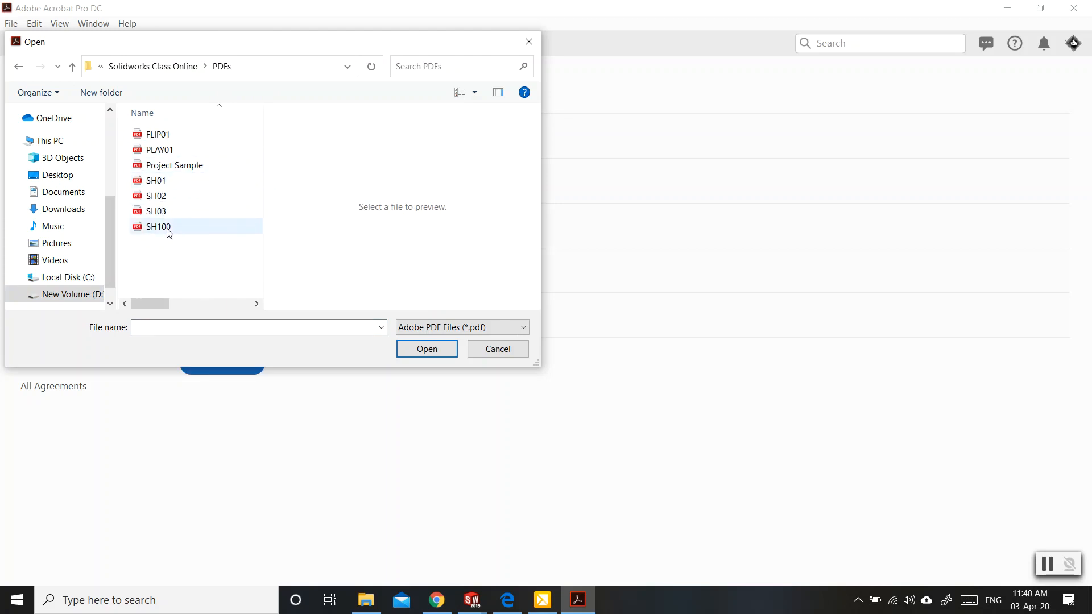
left_click(168, 135)
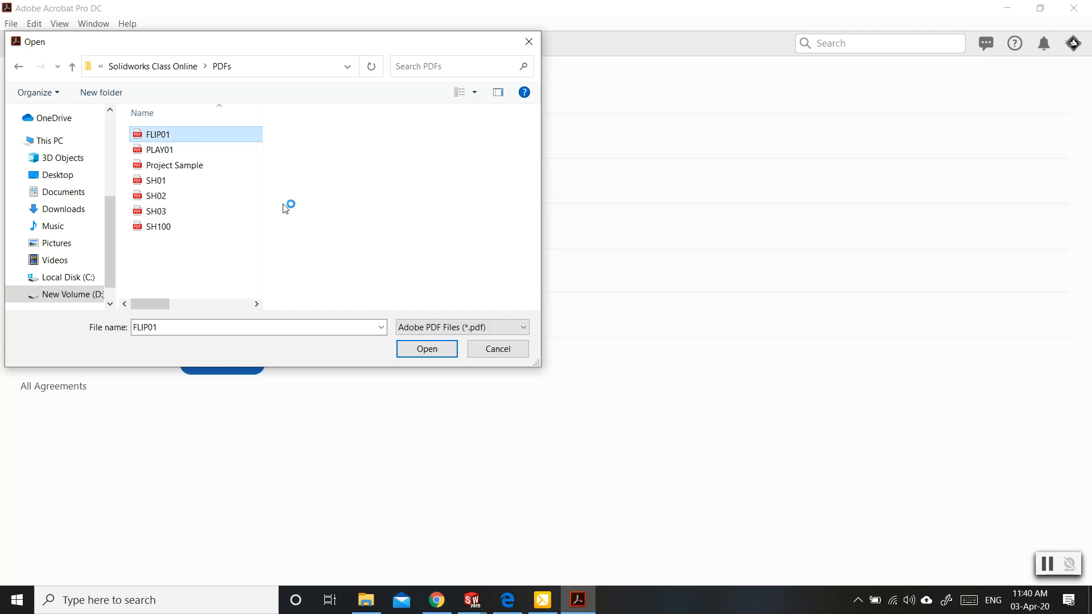
left_click(400, 350)
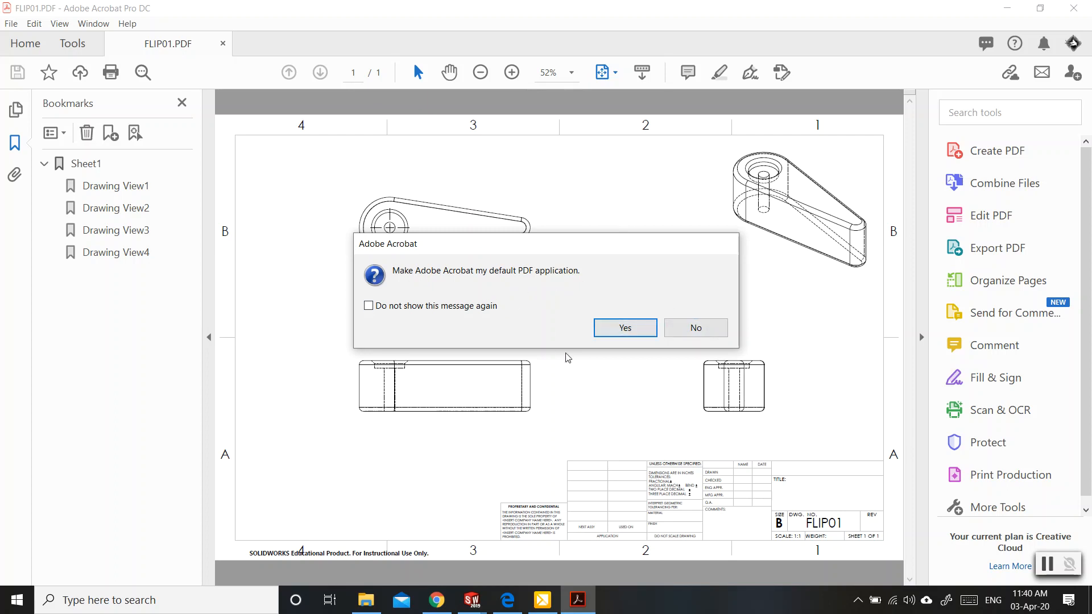
- Go through the prompt for making Adobe Acrobat the default PDF application, and cancel the setup
left_click(625, 329)
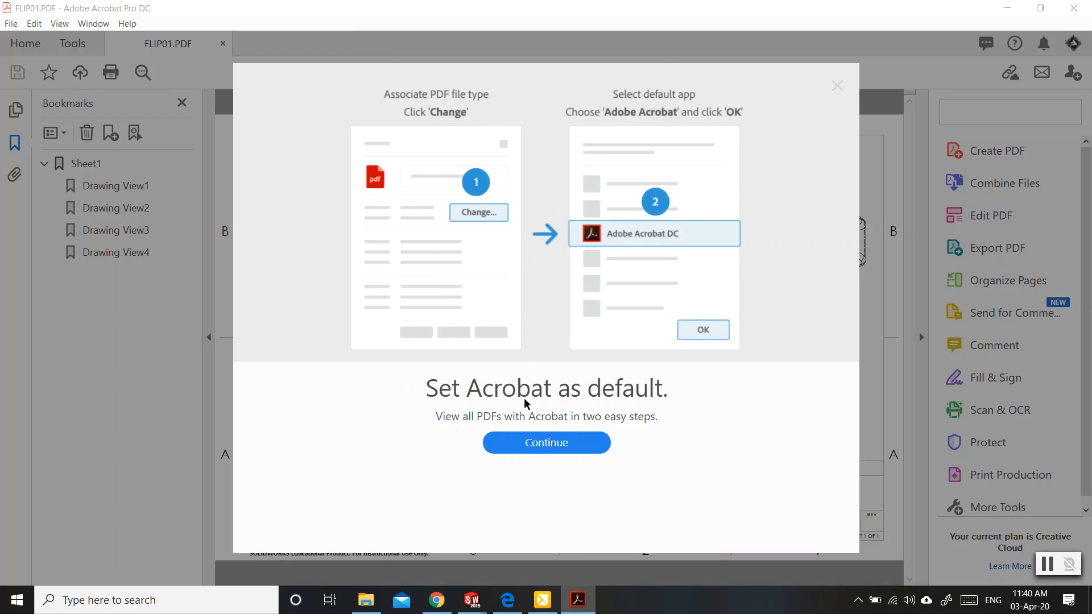
left_click(546, 448)
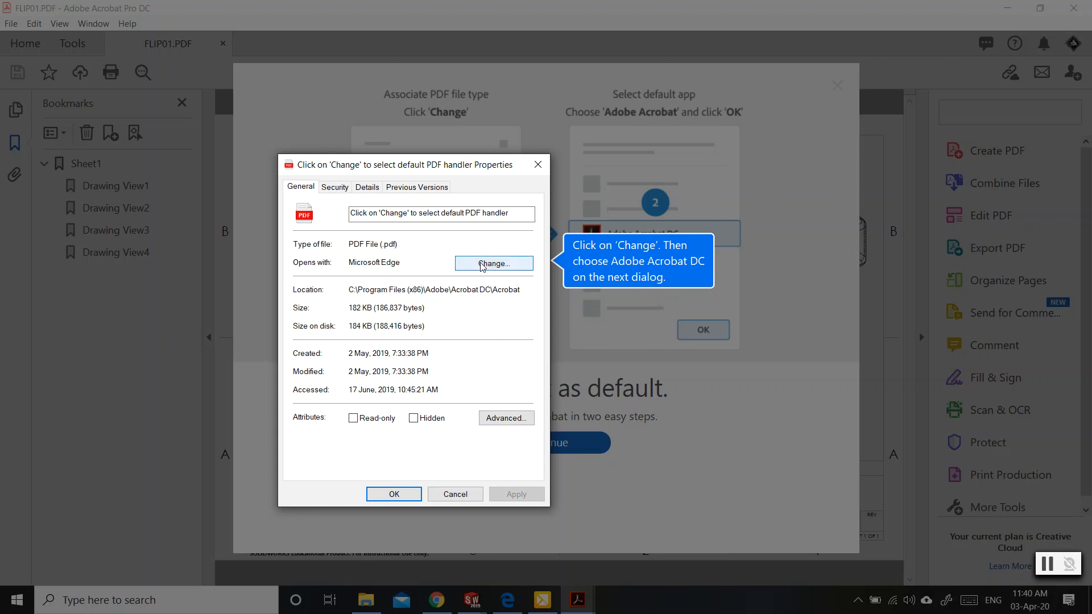
left_click(449, 494)
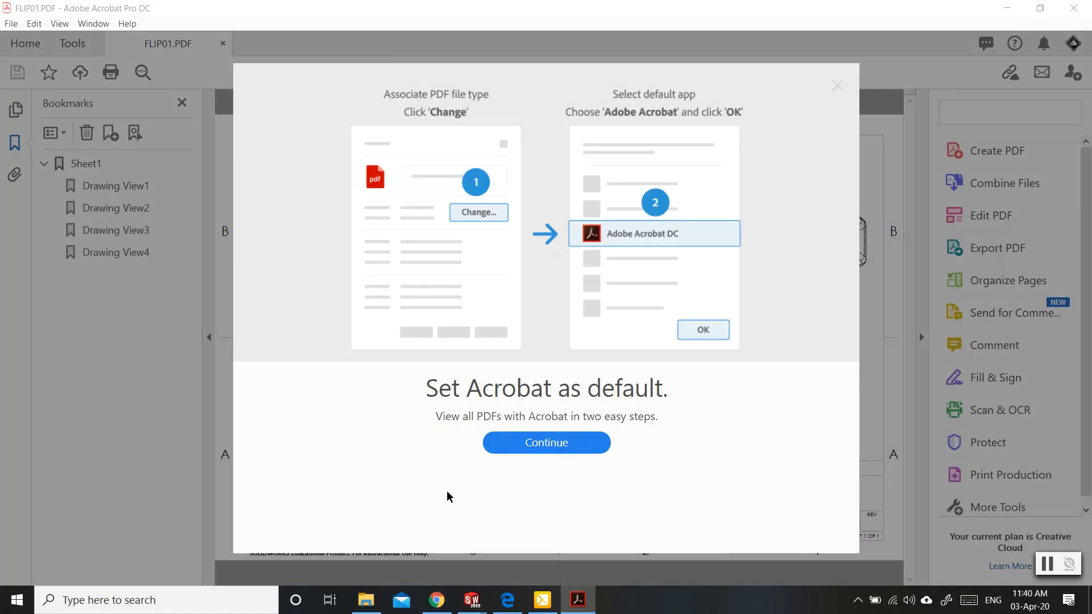
left_click(839, 85)
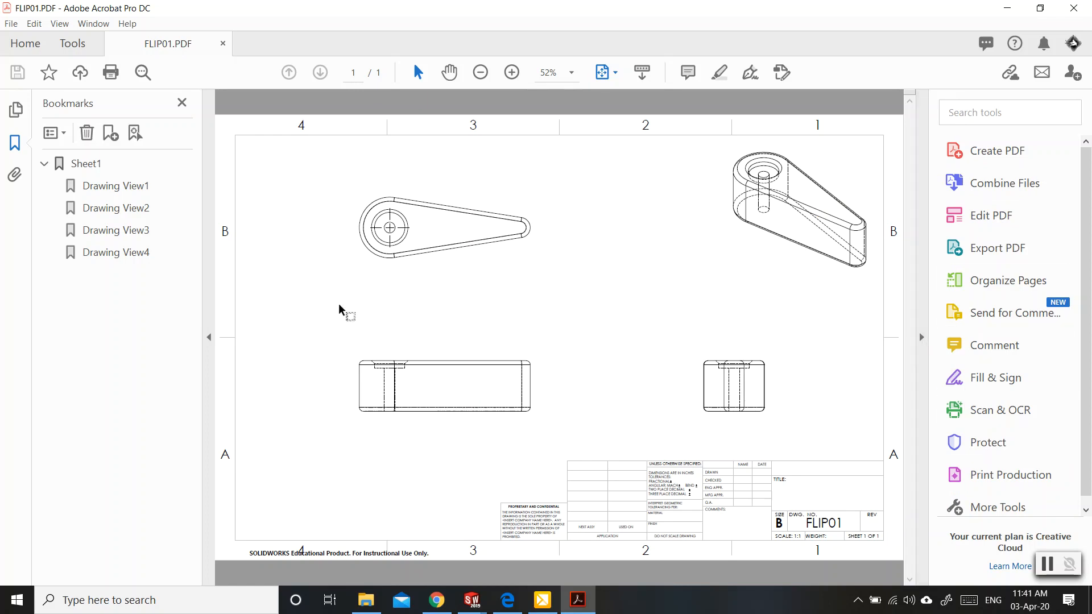
- Hide the Bookmarks pane beside the FLIP01 drawing, and collapse and restore the tools pane
left_click(208, 340)
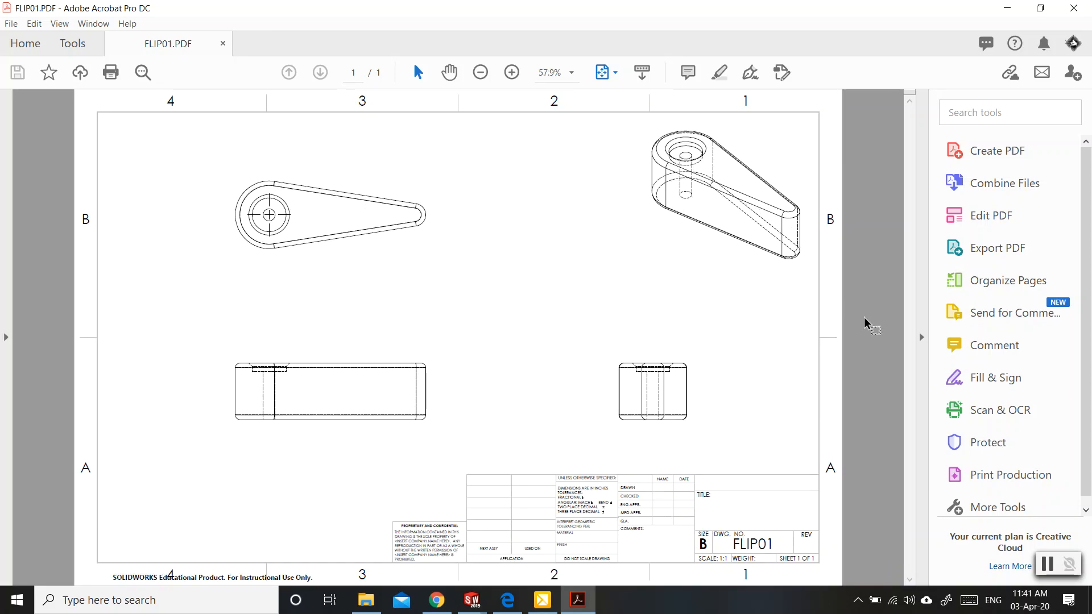
left_click(922, 337)
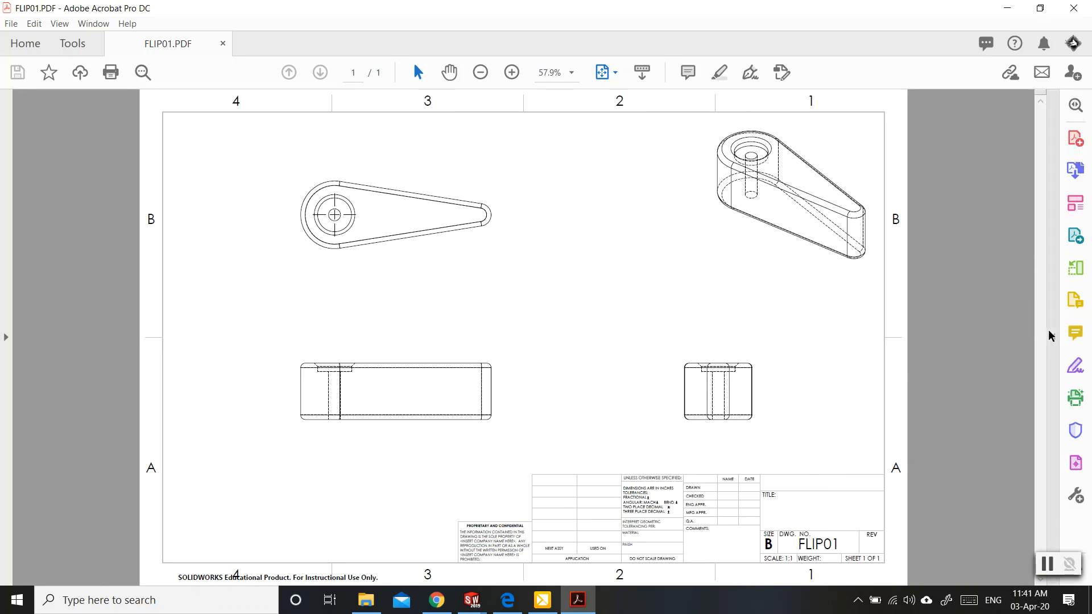
left_click(1053, 337)
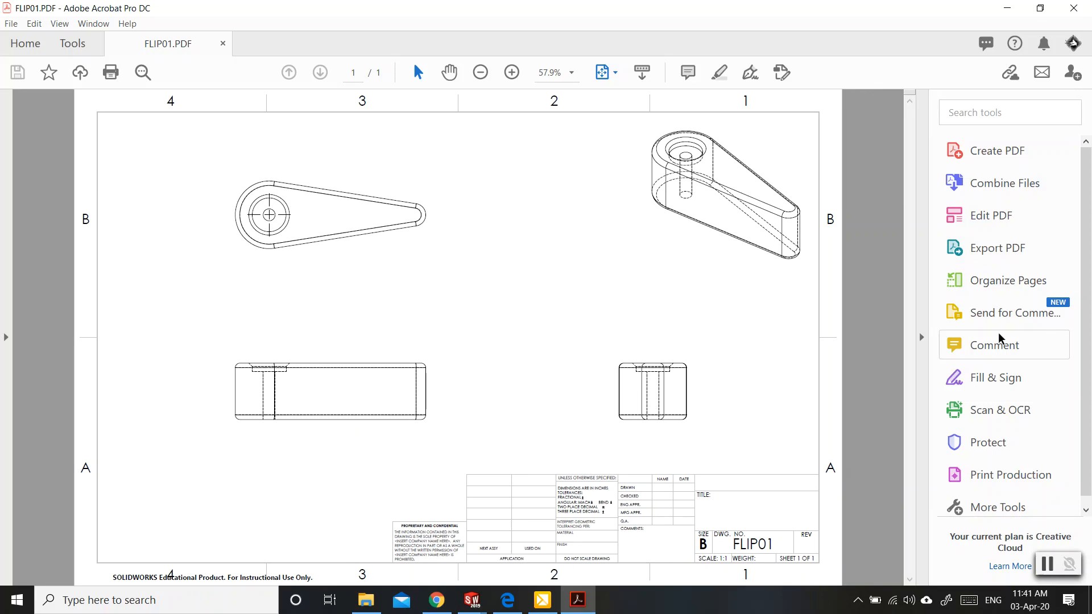
- Start Combine Files and add FLIP01, PLAY01, SH01, SH02, SH03 and SH100 from the PDFs folder, leaving out Project Sample
left_click(1001, 189)
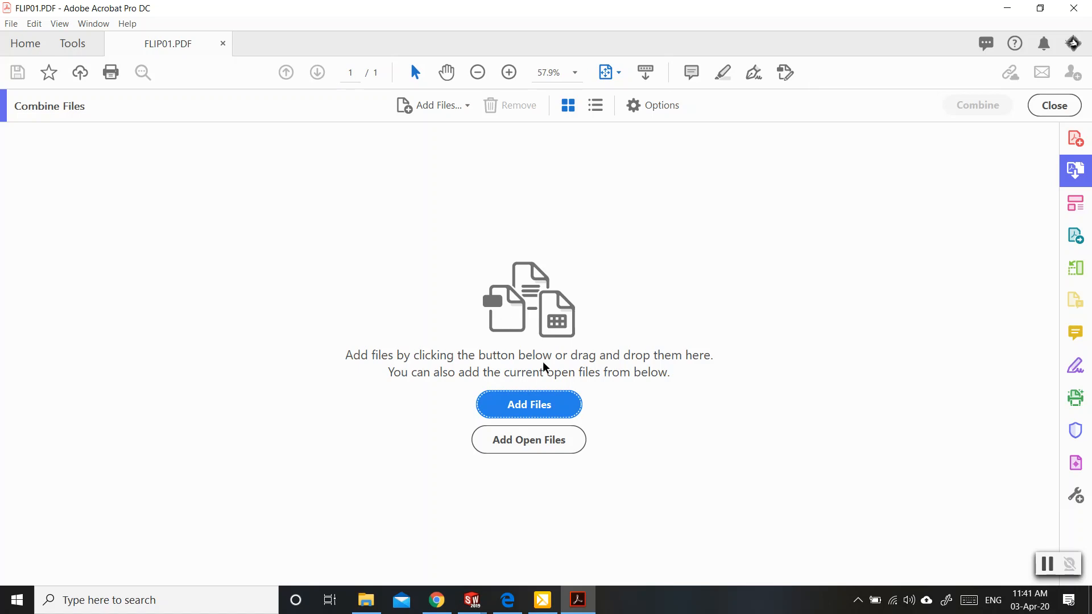
left_click(534, 408)
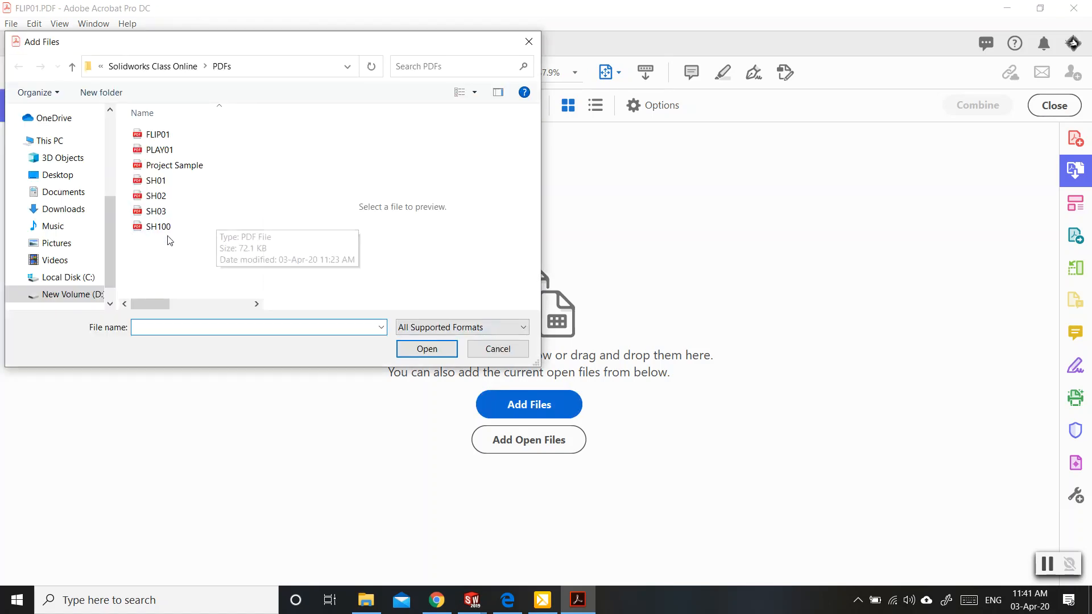
left_click_drag(186, 258, 139, 128)
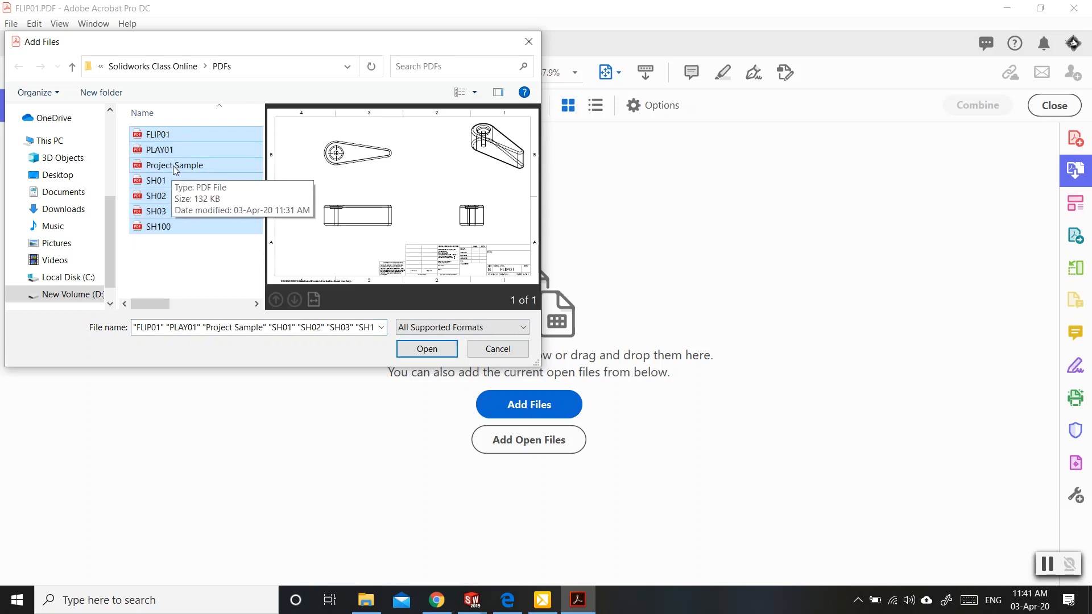
left_click(174, 166, "ctrl")
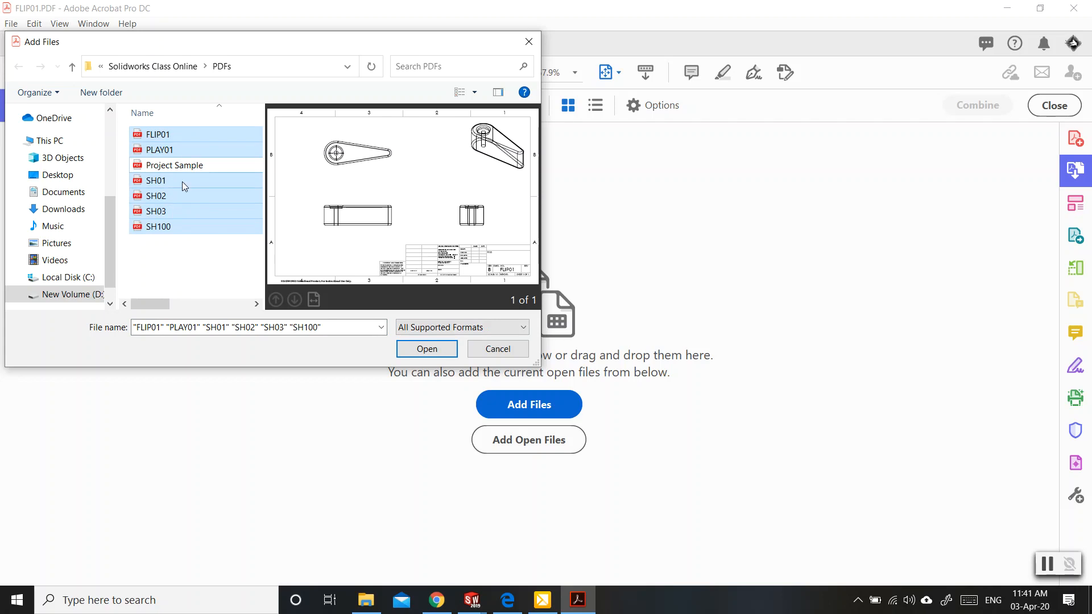
left_click(428, 348)
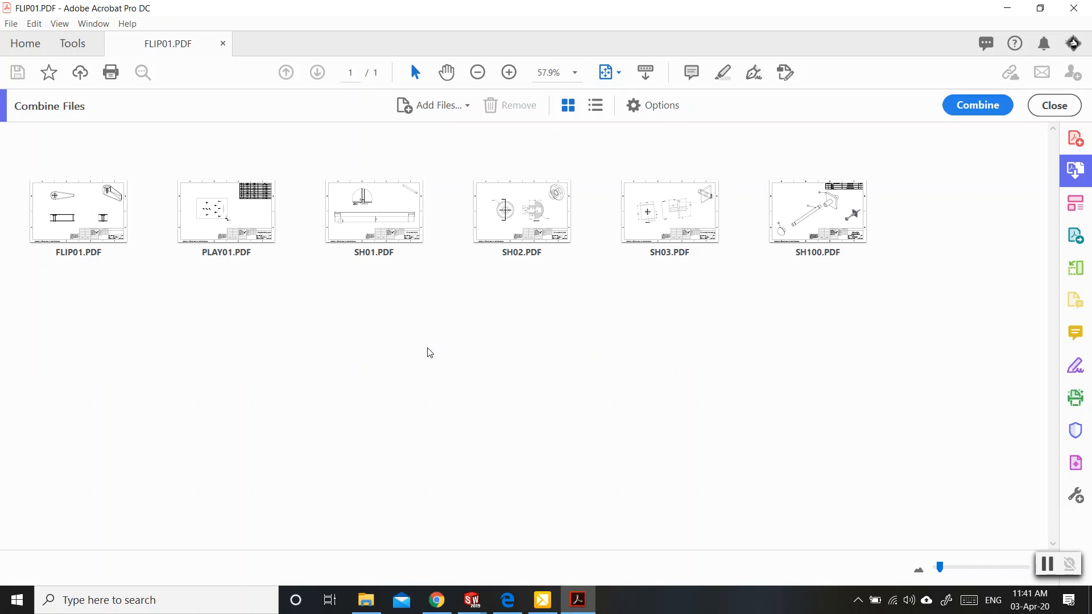
- Examine the added PDFs, the options for adding more sources, and the file list in both list and thumbnail form
mouse_move(104, 263)
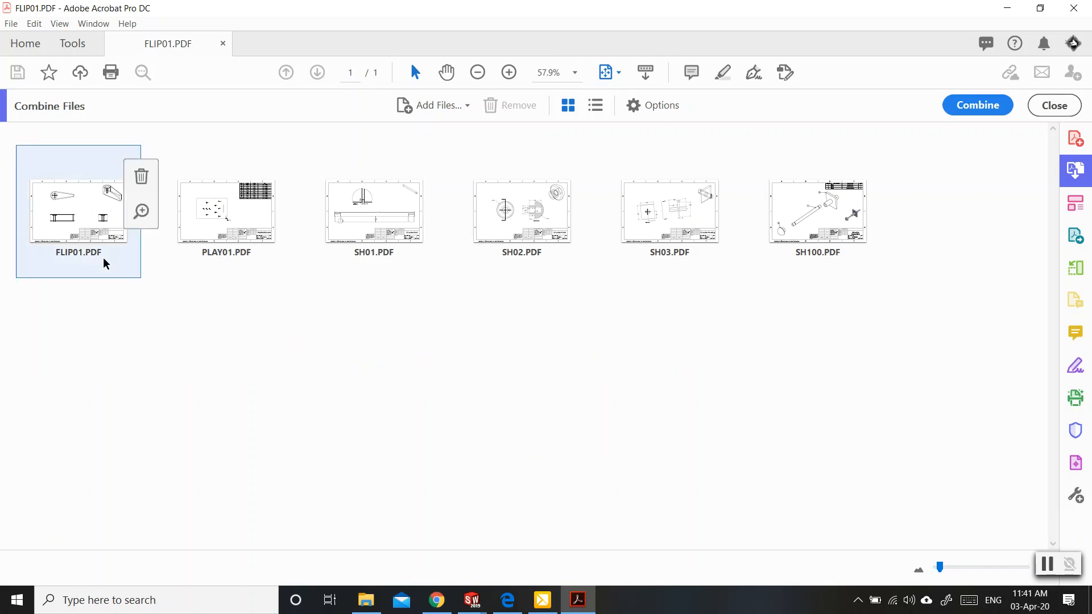
mouse_move(855, 220)
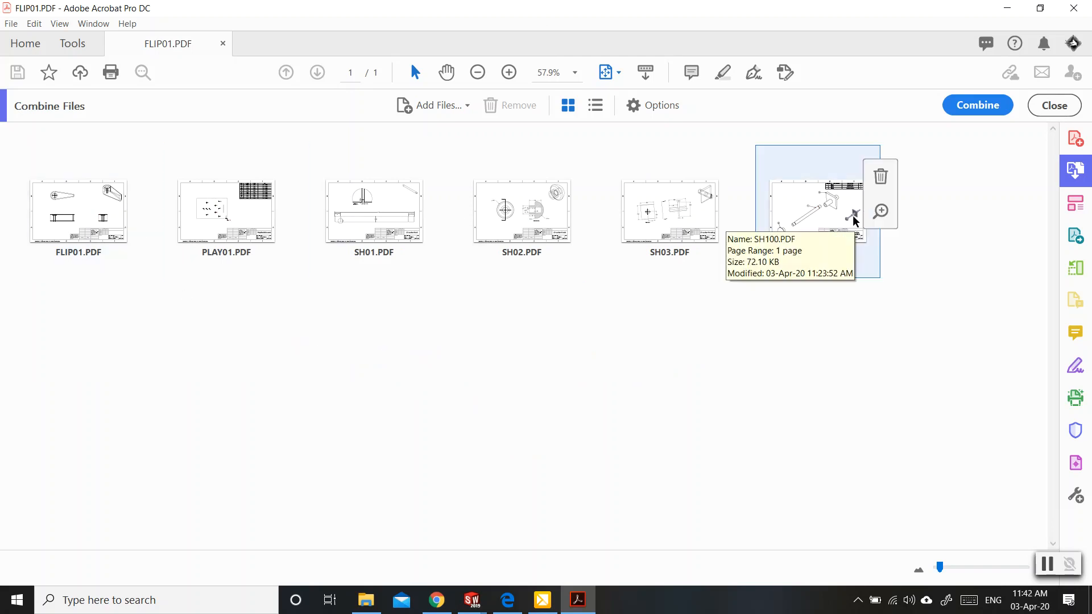
mouse_move(437, 181)
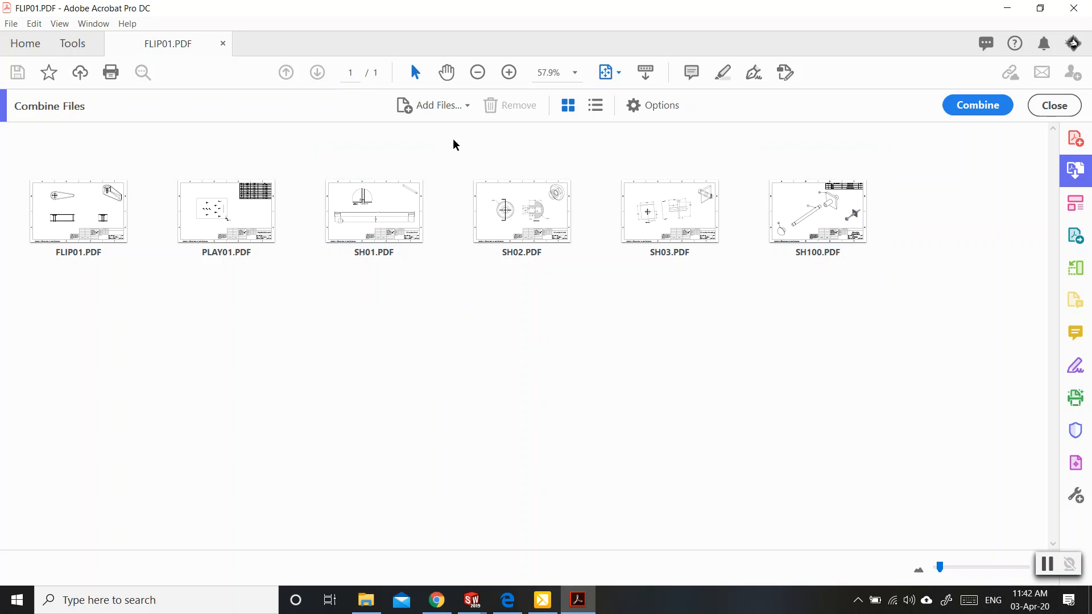
left_click(467, 107)
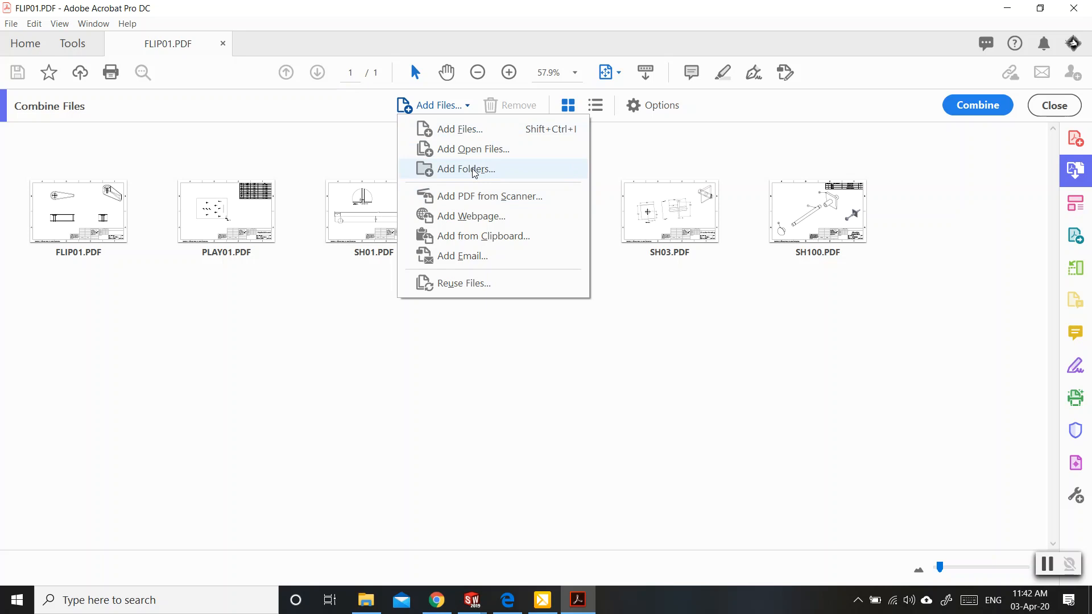
left_click(349, 147)
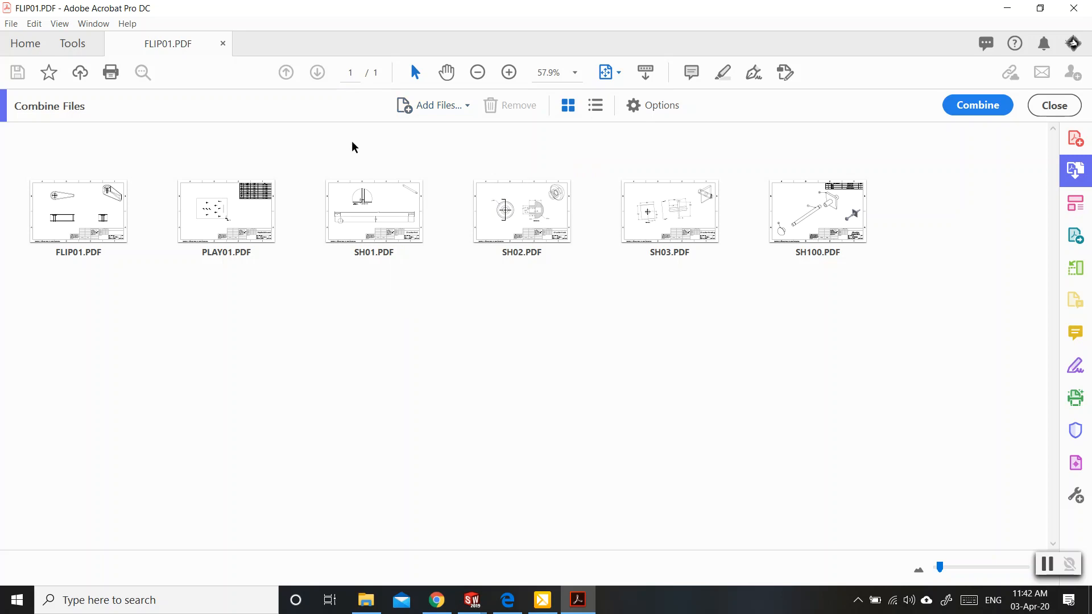
left_click(595, 106)
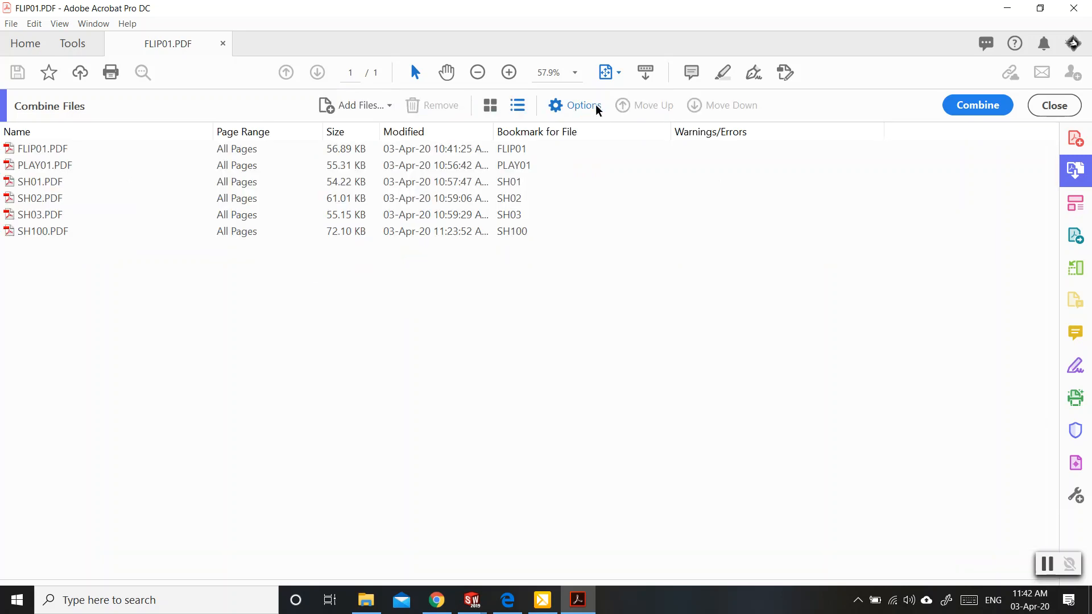
left_click(490, 106)
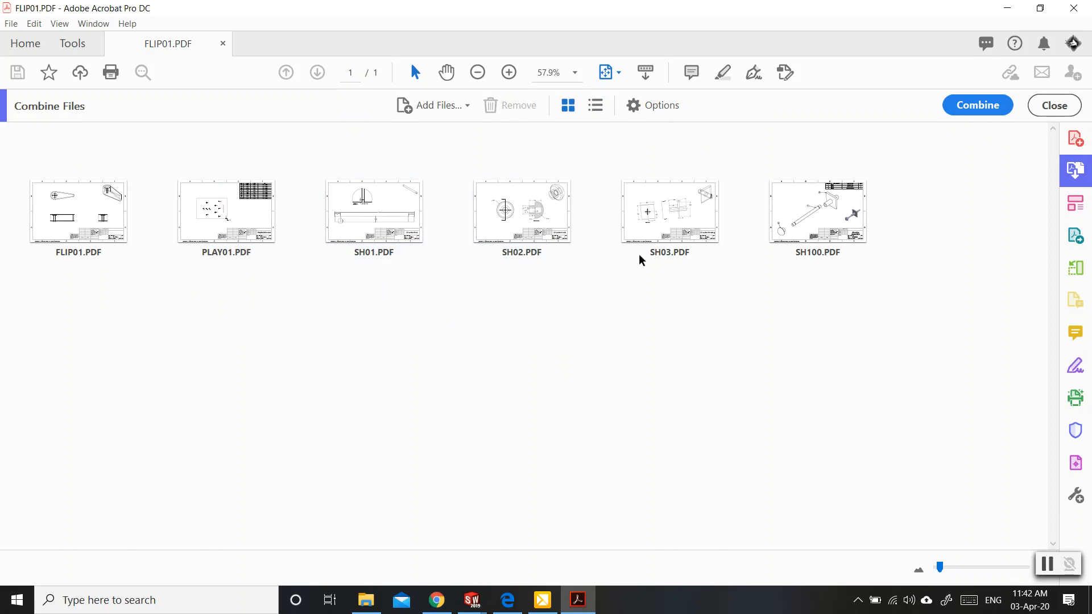
- Move SH100.PDF to the first place in the combine order, ahead of FLIP01.PDF
mouse_move(810, 246)
mouse_move(807, 219)
left_click(802, 210)
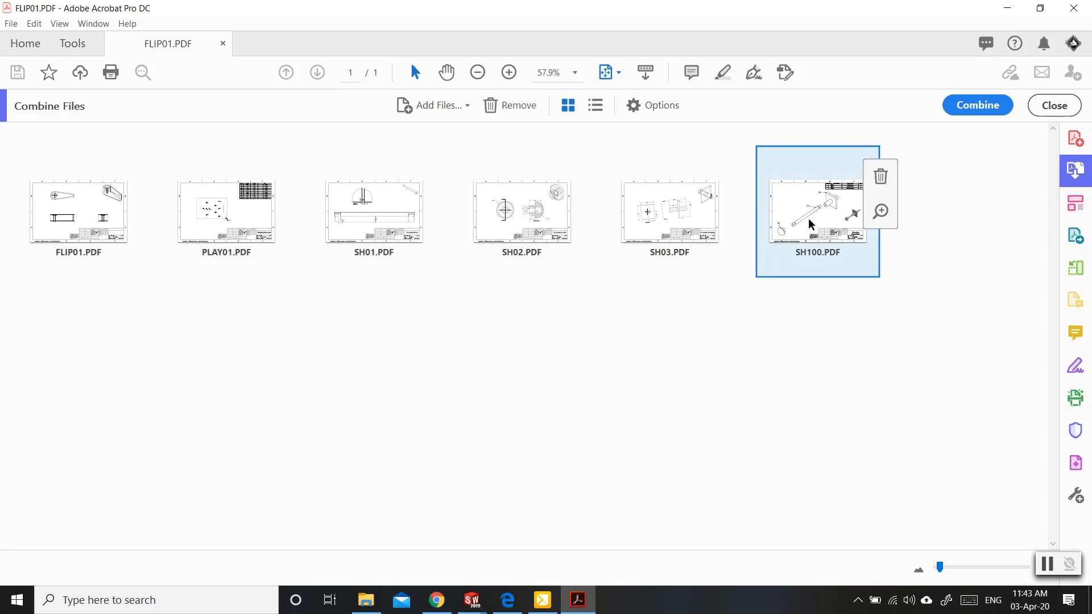
left_click_drag(807, 217, 63, 215)
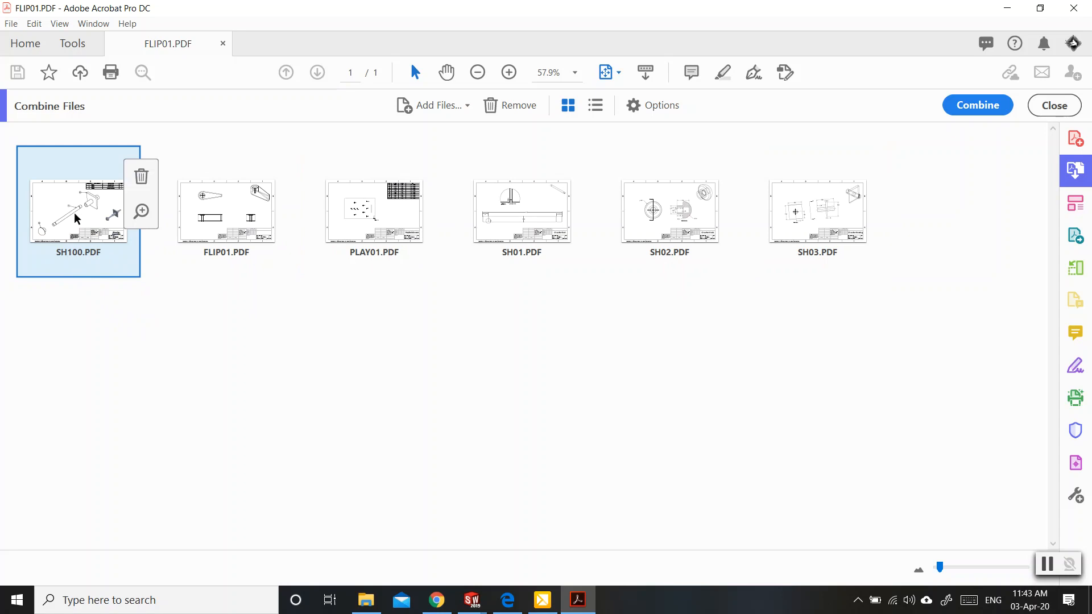
- Reorder the combine files so that SH01.PDF and SH02.PDF follow directly after SH100.PDF
left_click(523, 215)
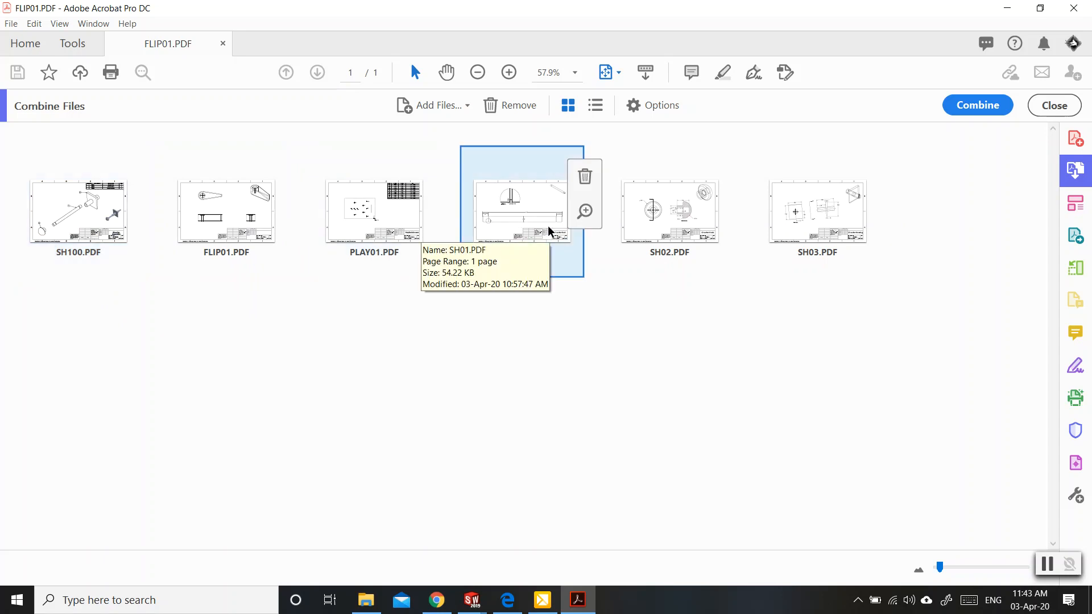
left_click_drag(548, 225, 207, 230)
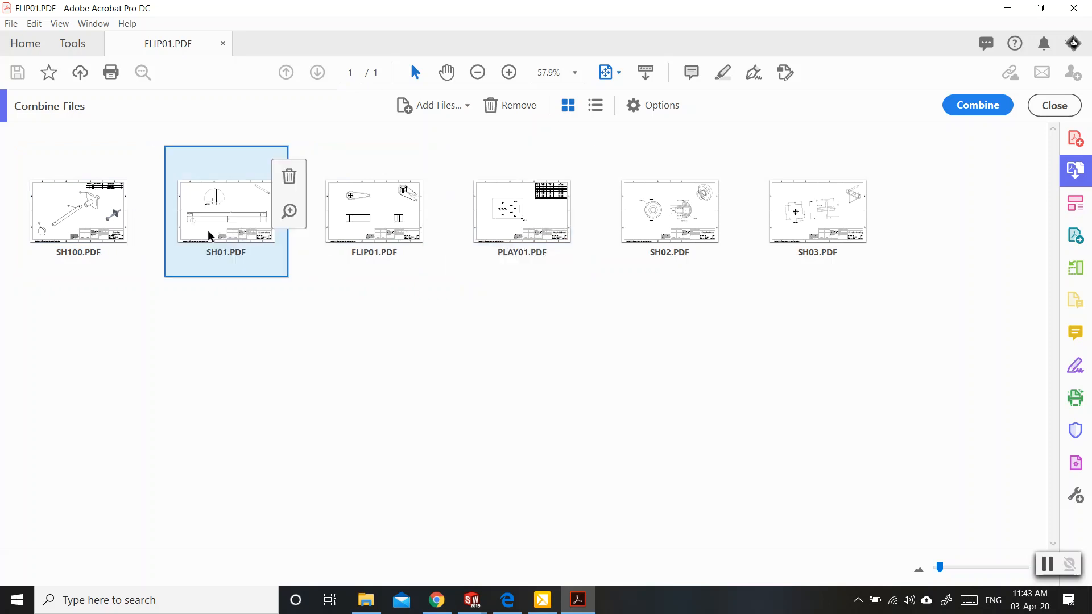
left_click(667, 226)
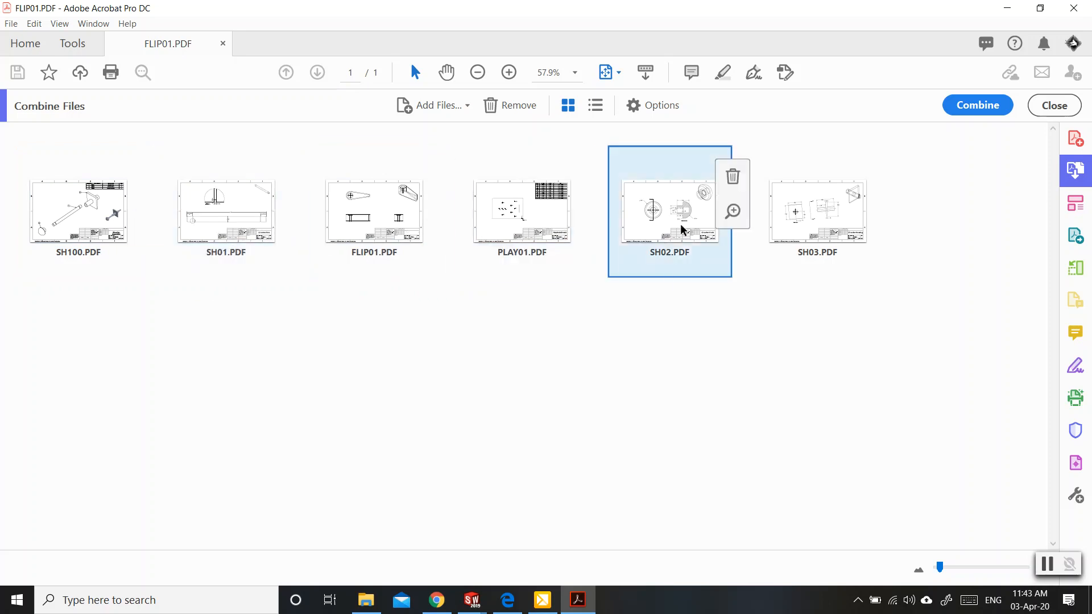
left_click_drag(680, 225, 333, 228)
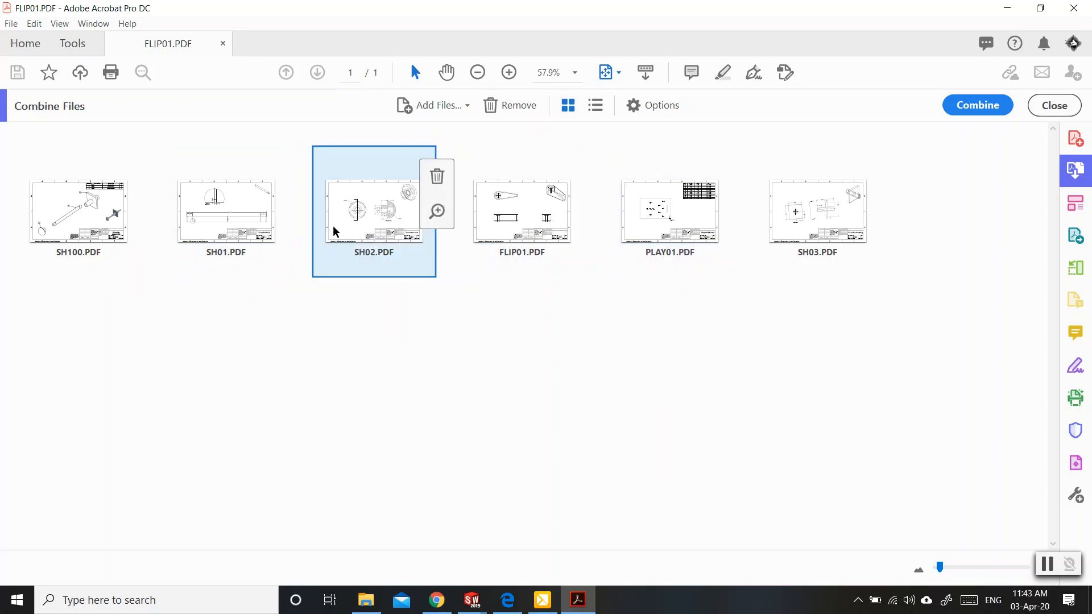
- Move SH03.PDF directly after SH02.PDF in the combine order and slightly enlarge the file thumbnails to check the drawings
left_click_drag(832, 215, 506, 218)
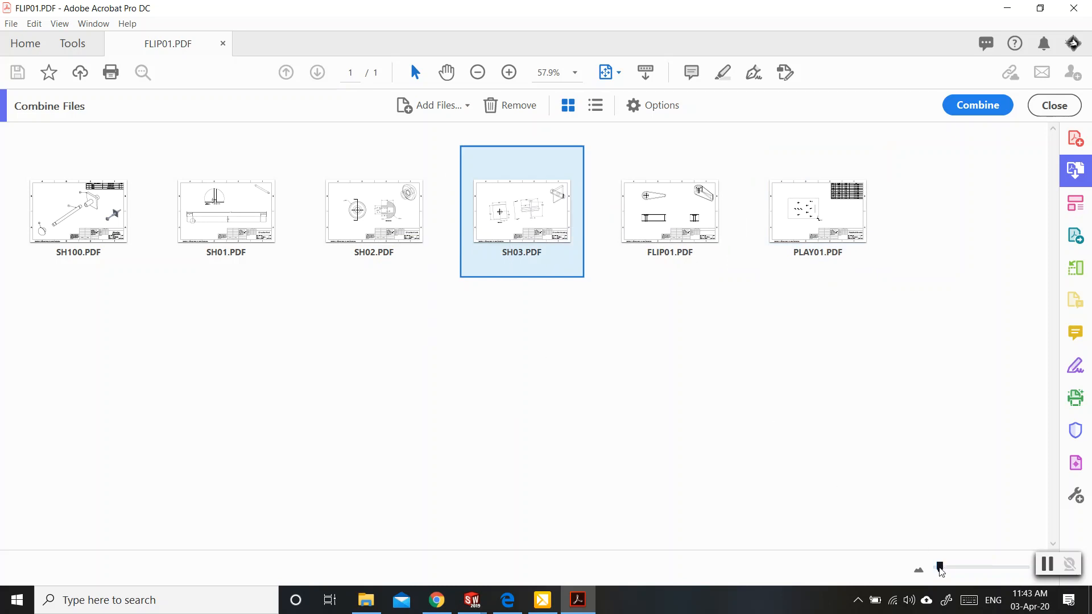
left_click_drag(941, 570, 960, 570)
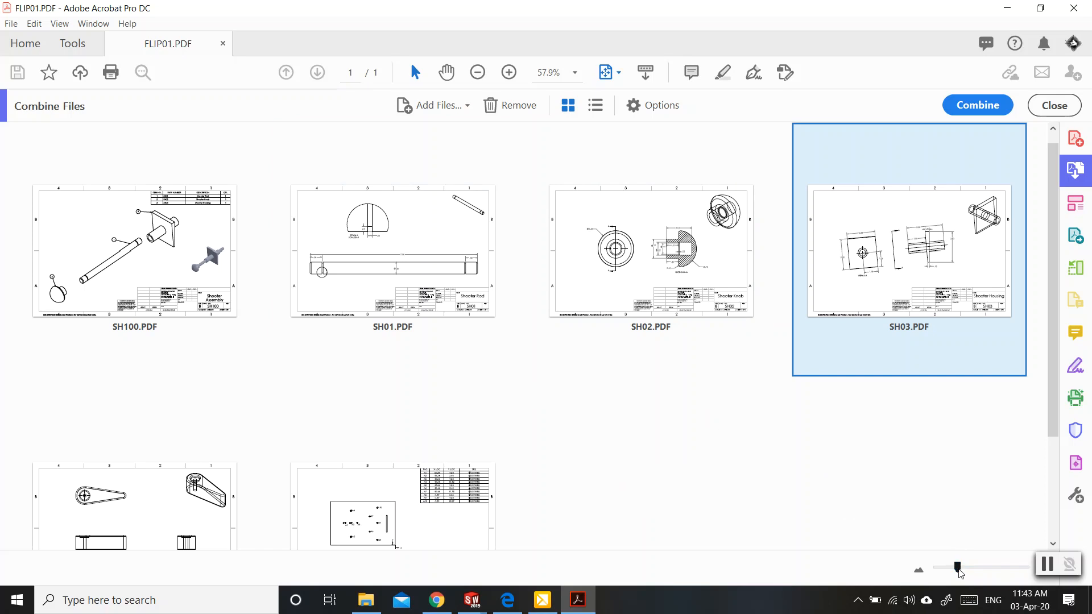
left_click_drag(957, 567, 943, 568)
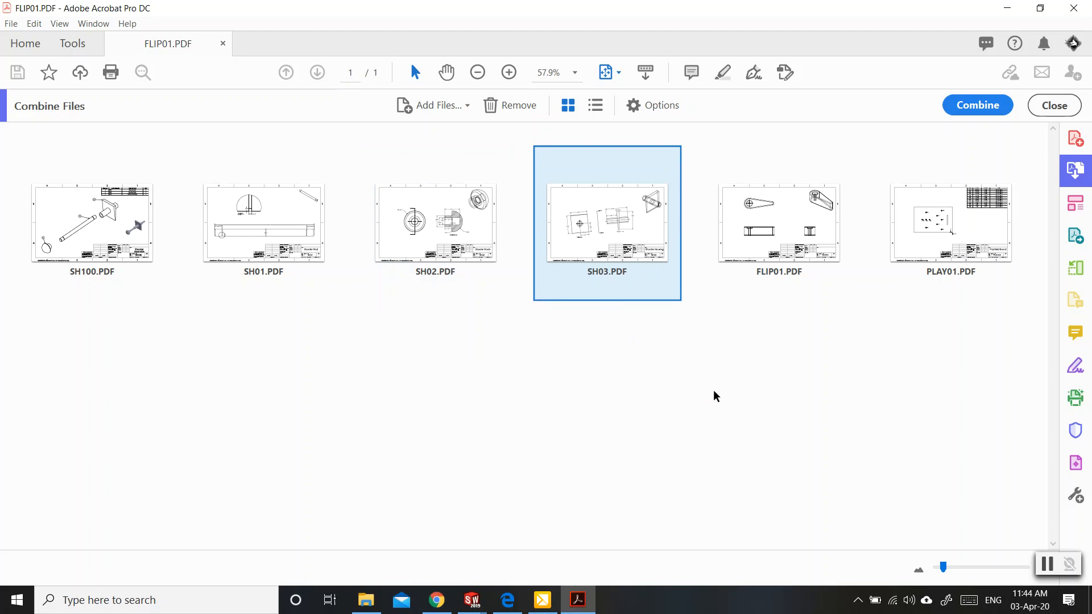
- Combine the ordered files into a single PDF and review its pages from the Shooter Assembly through the Playfield Board
left_click(982, 108)
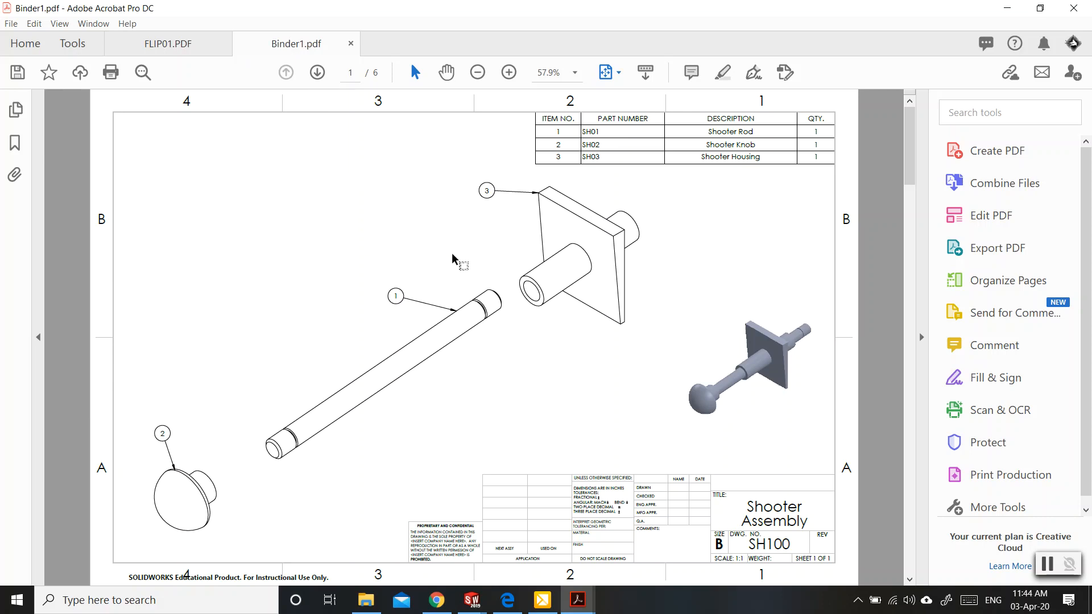
scroll(519, 240, "down", 2)
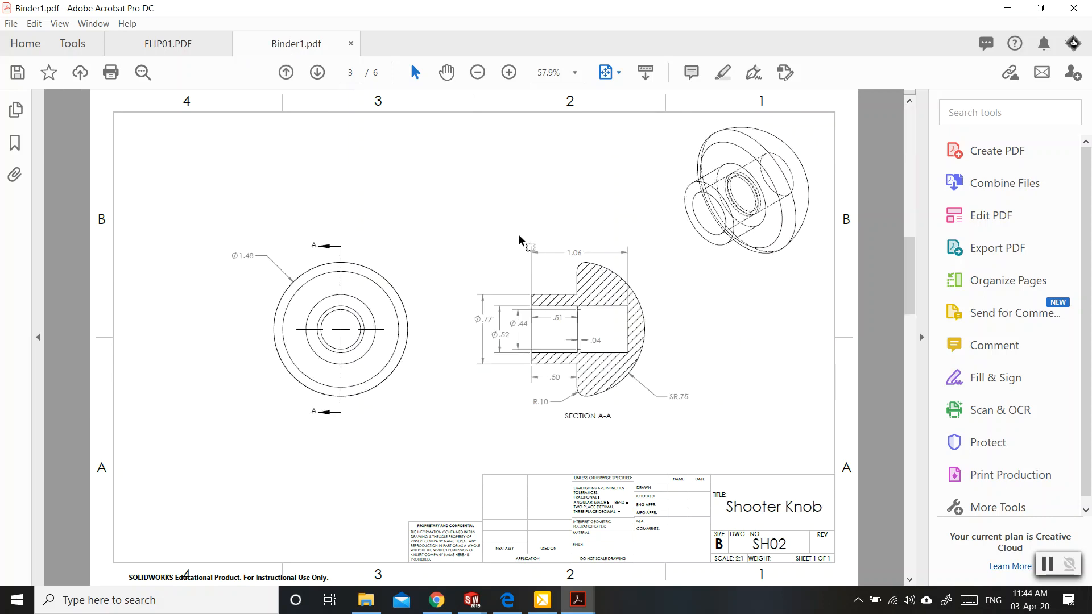
scroll(519, 240, "down", 2)
scroll(517, 239, "down", 1)
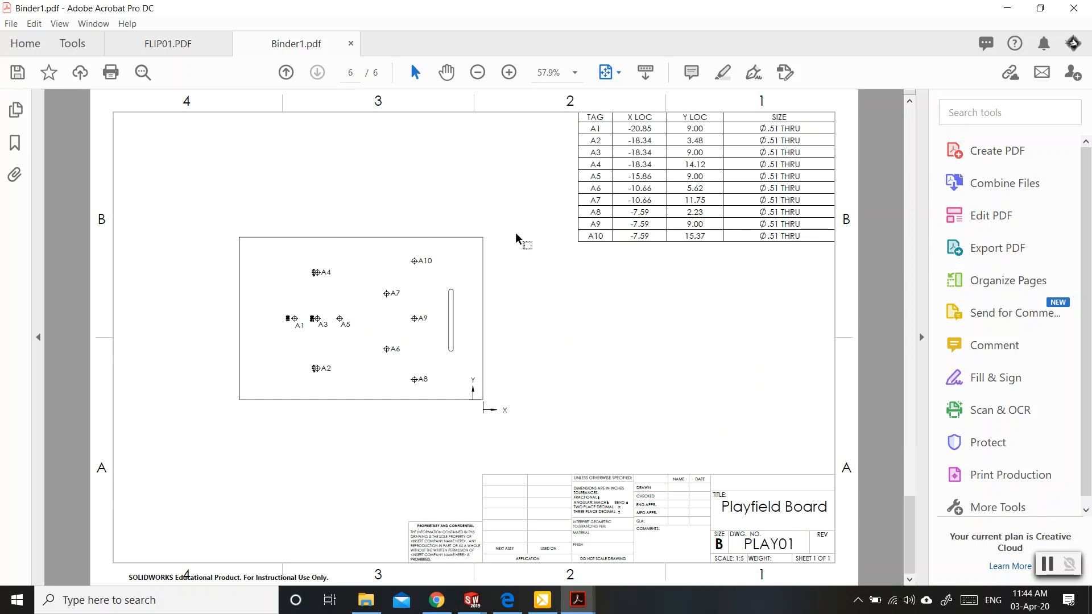
scroll(514, 261, "up", 5)
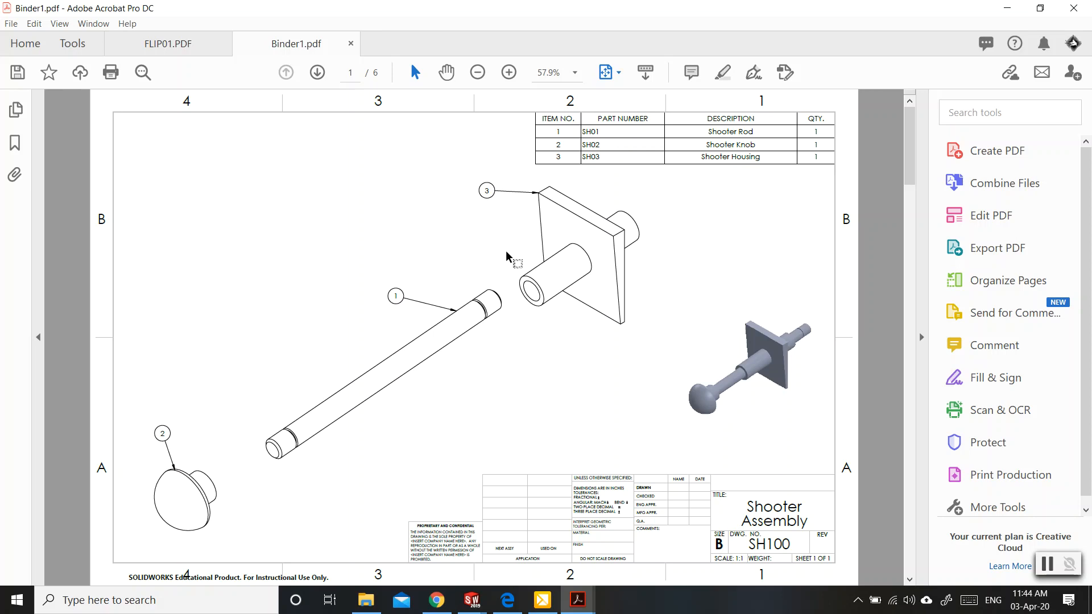
scroll(505, 252, "down", 1)
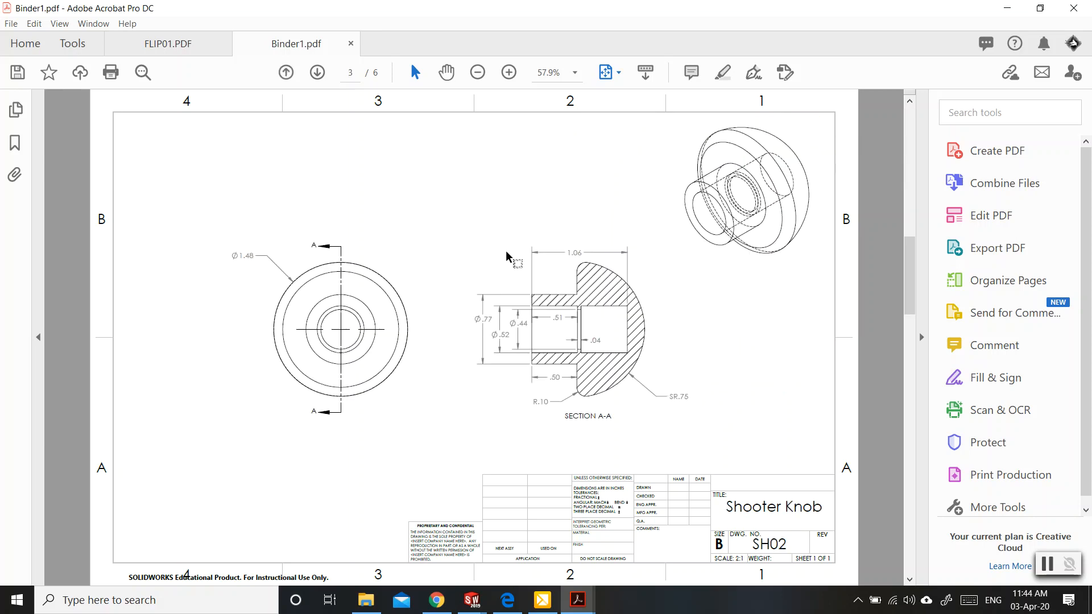
scroll(505, 252, "up", 1)
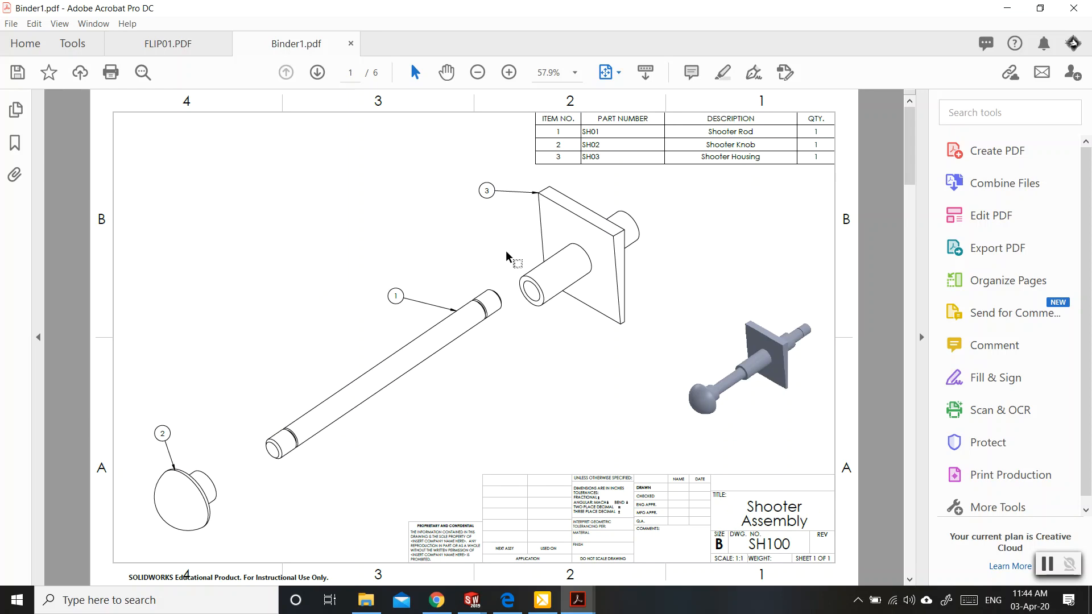